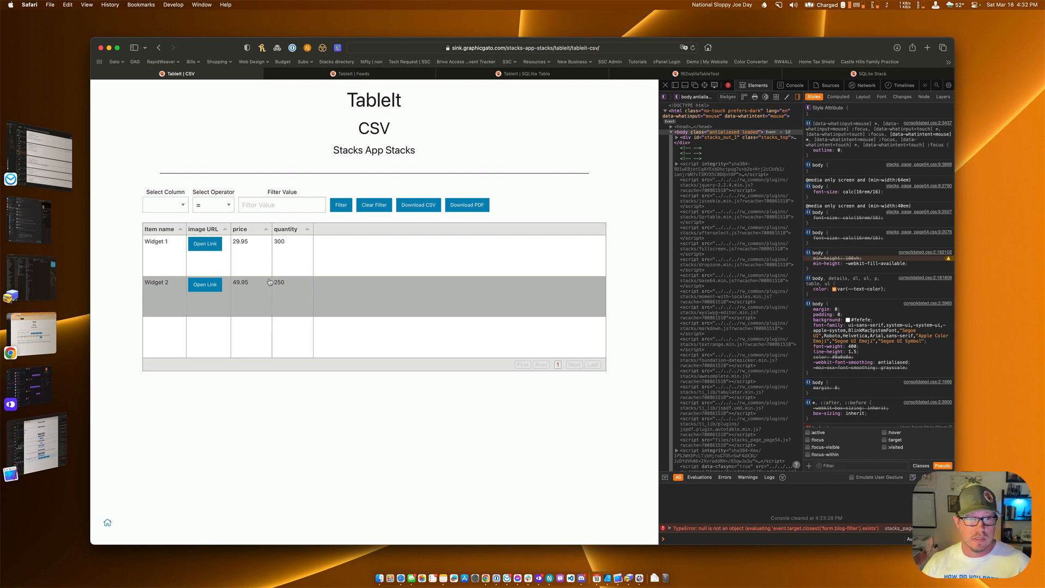
# Step: Switch to Transmit and open feeds-crud-details.csv from the server's downloads folder in the built-in editor
pyautogui.press('super+Tab')
pyautogui.press('super+Tab')
pyautogui.press('super+Tab')
pyautogui.press('super+Tab')
pyautogui.press('super+Tab')
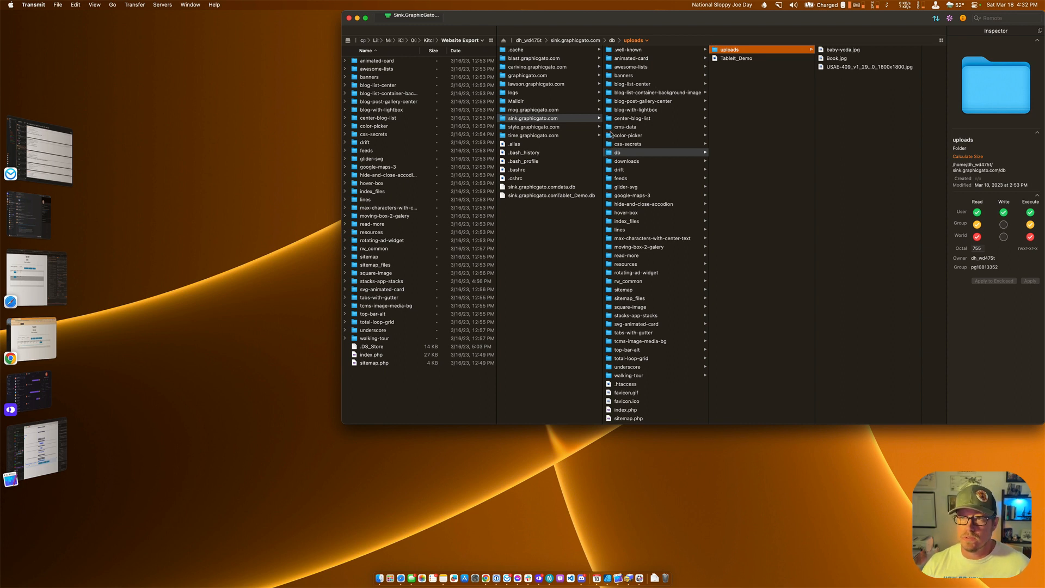
pyautogui.click(609, 163)
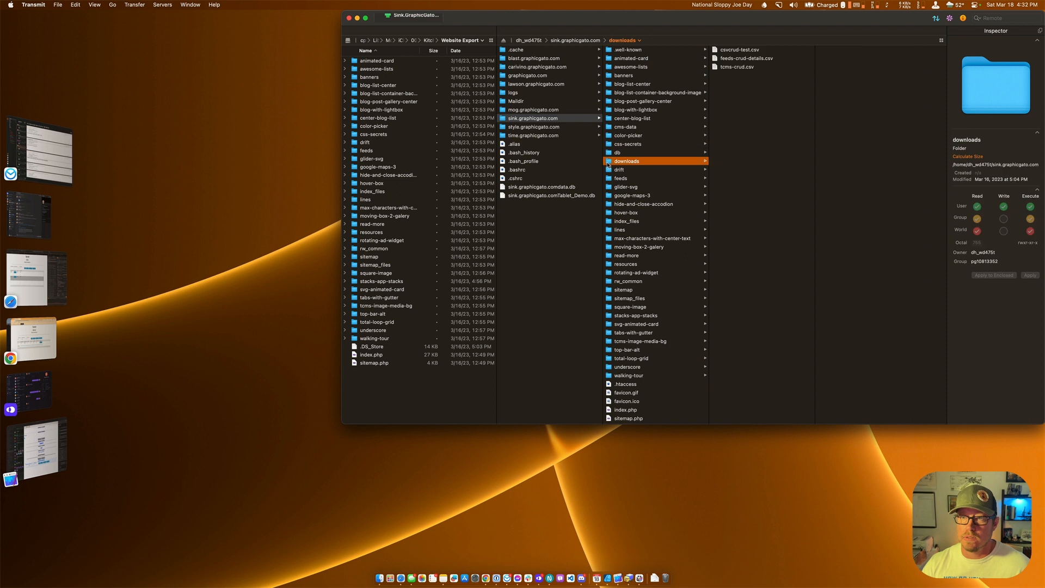
pyautogui.rightClick(715, 59)
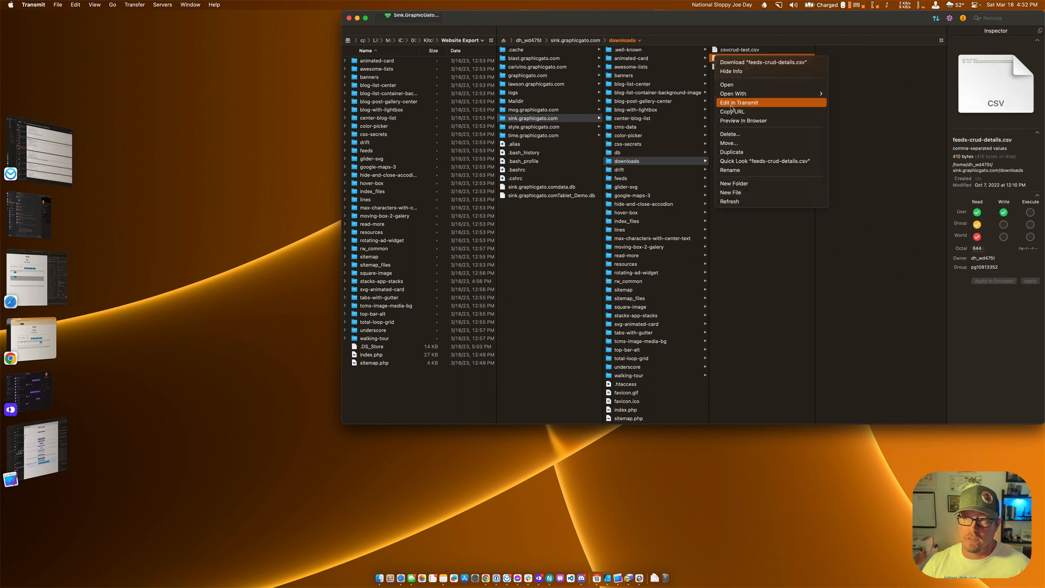
pyautogui.click(732, 106)
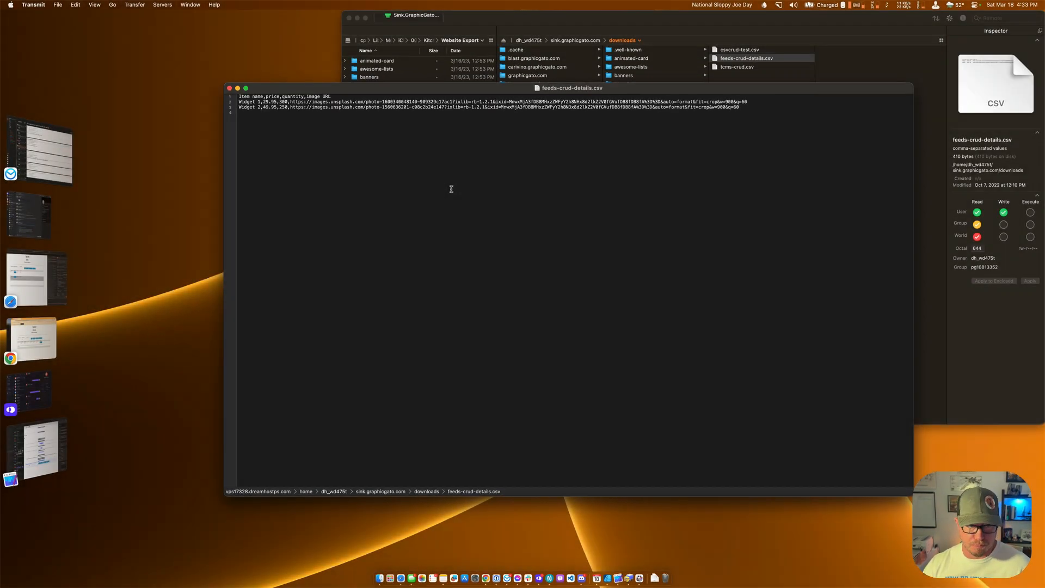
# Step: Return to the TableIt CSV page in Safari and view the linked image for Widget 1, closing it when done
pyautogui.press('super+Tab')
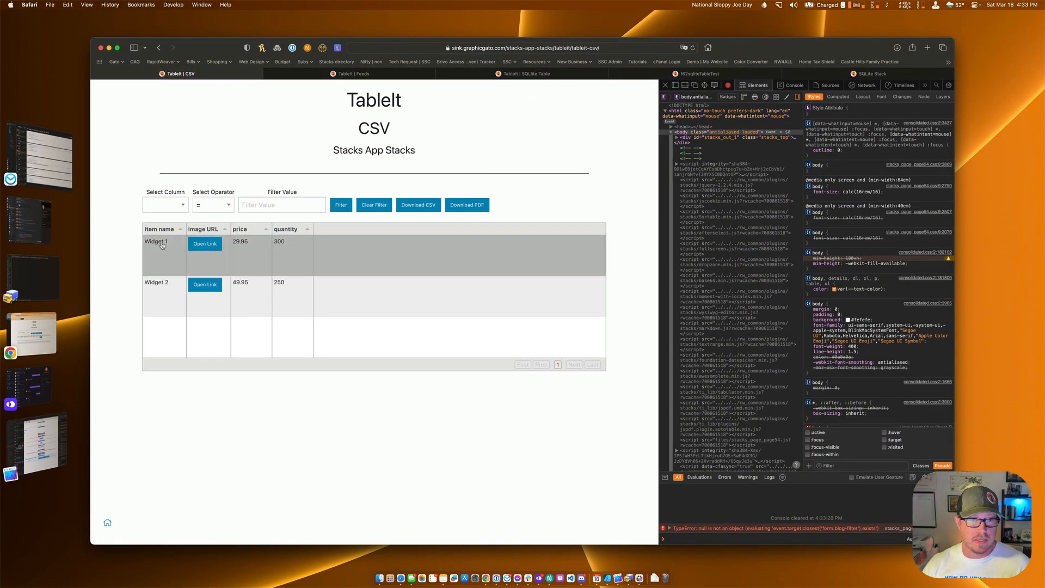
pyautogui.click(204, 245)
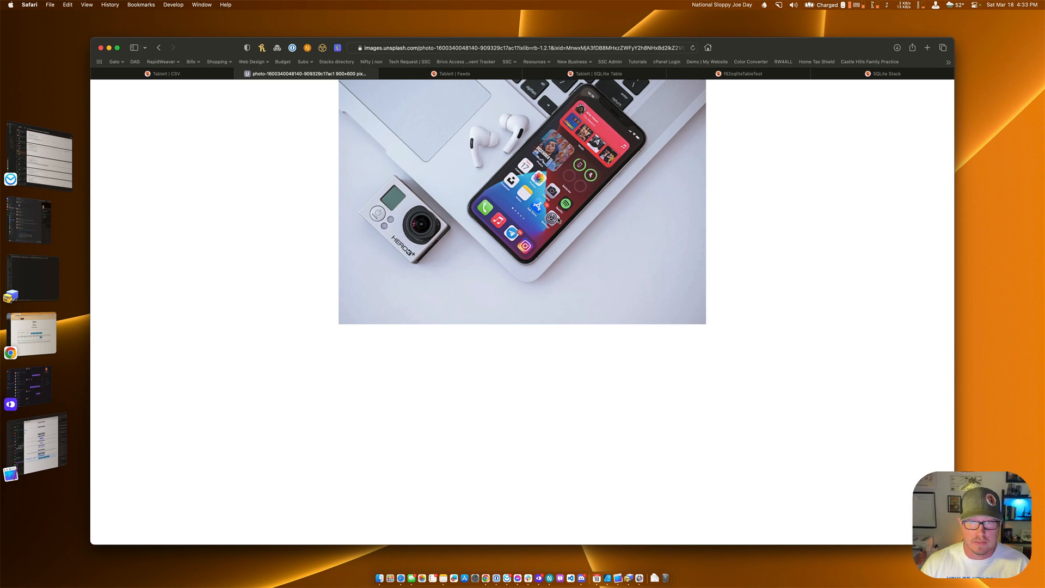
pyautogui.press('super+w')
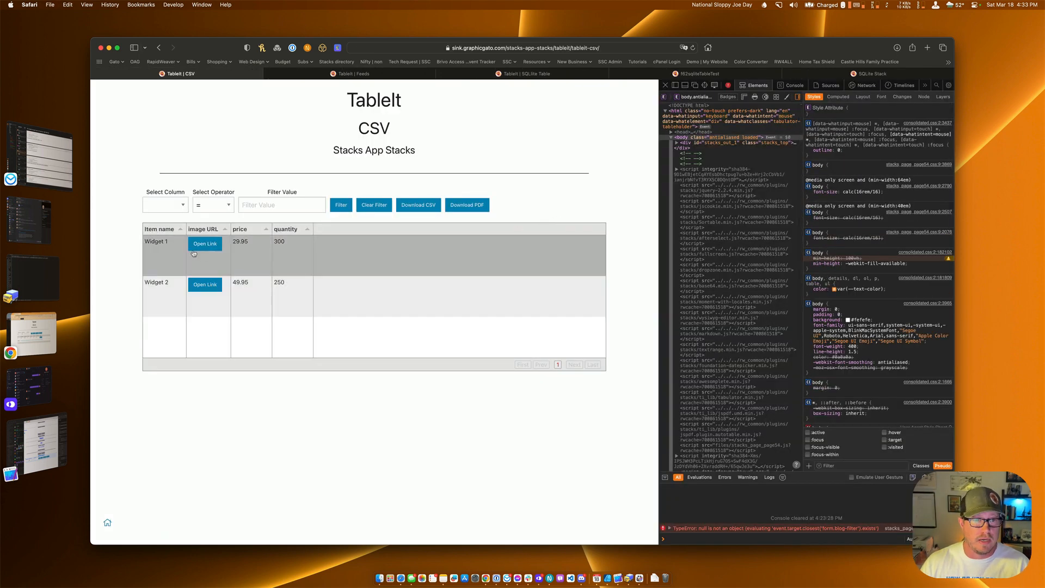
# Step: Rearrange the table columns into the order price, Item name, quantity, image URL
pyautogui.moveTo(204, 229)
pyautogui.mouseDown()
pyautogui.moveTo(321, 235)
pyautogui.moveTo(182, 229)
pyautogui.moveTo(200, 229)
pyautogui.mouseUp()
pyautogui.click(345, 262)
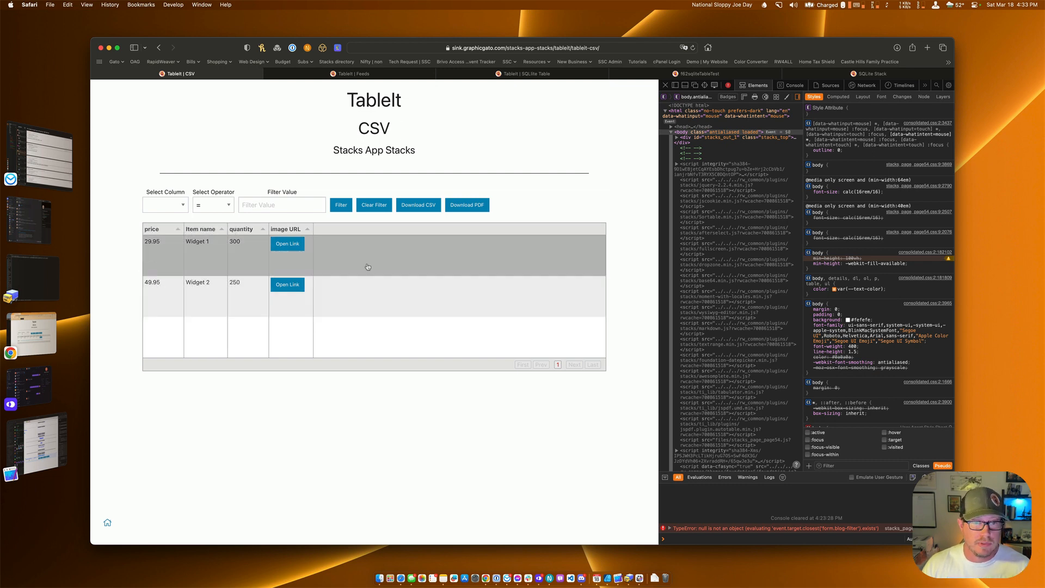
# Step: Filter the table to rows whose price equals 29.95, and clear the filter after viewing the match
pyautogui.click(180, 205)
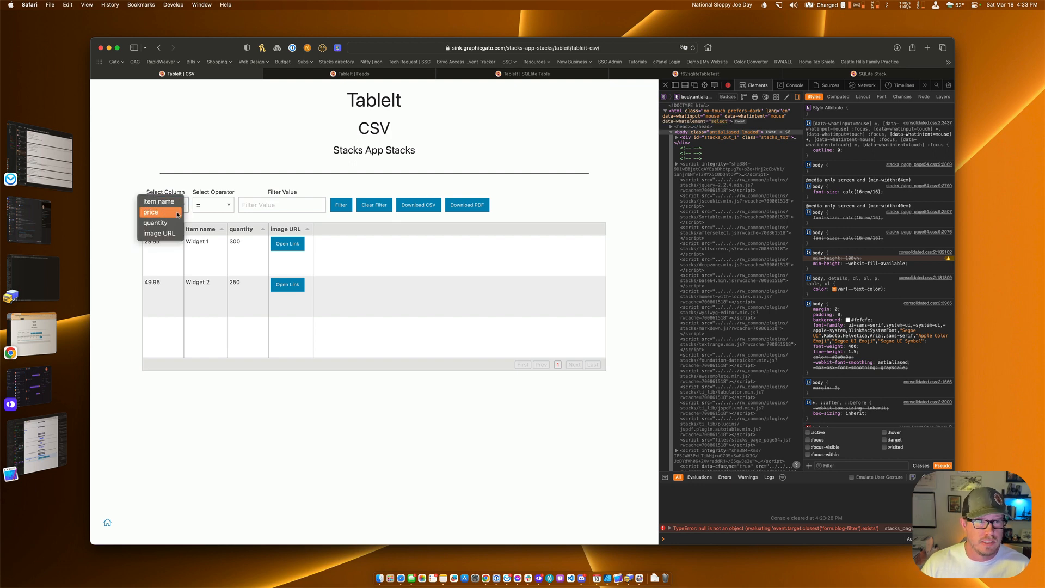
pyautogui.click(177, 213)
pyautogui.click(271, 206)
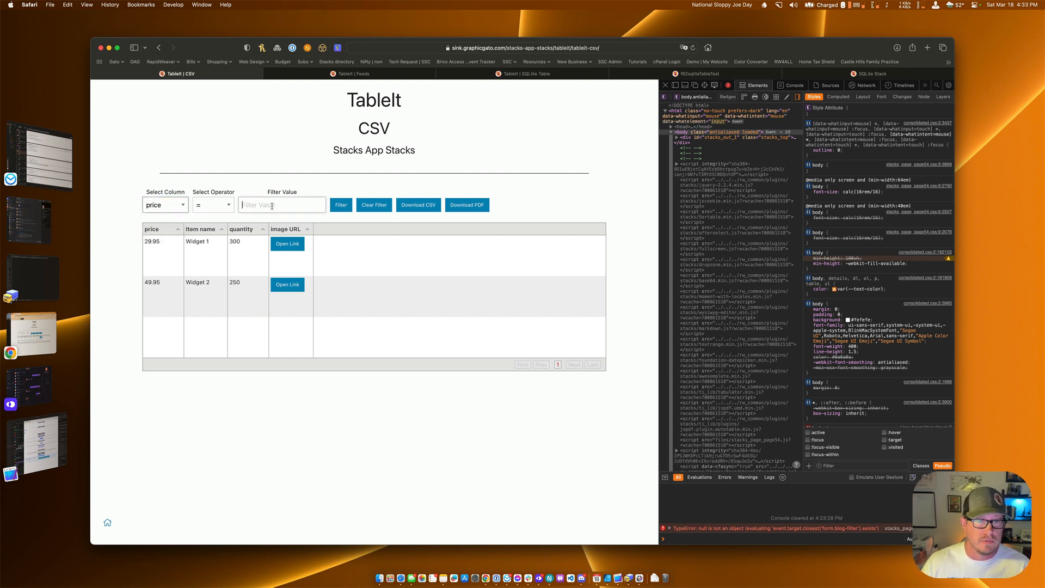
pyautogui.write('29.95')
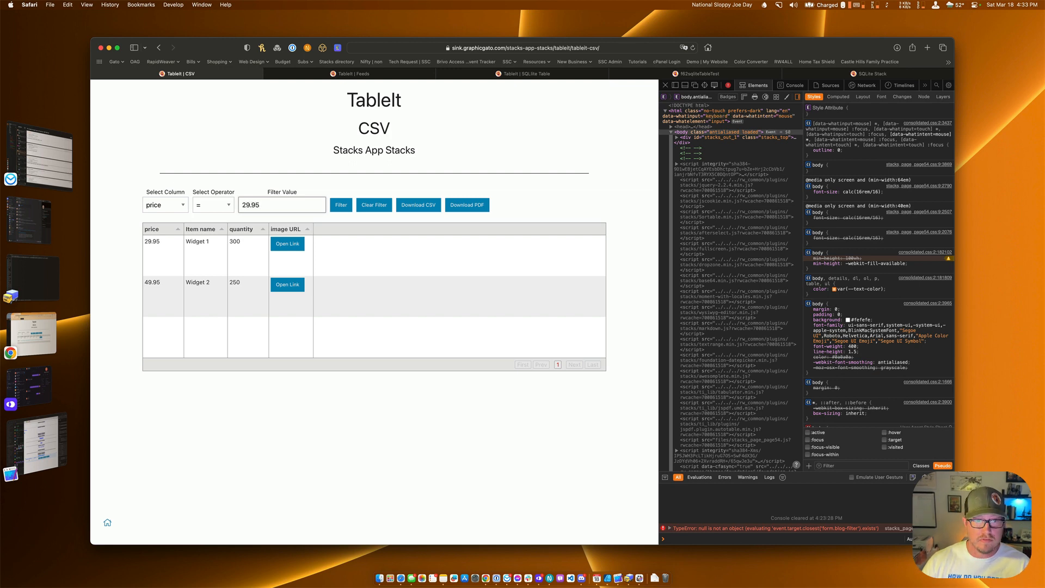
pyautogui.press('Return')
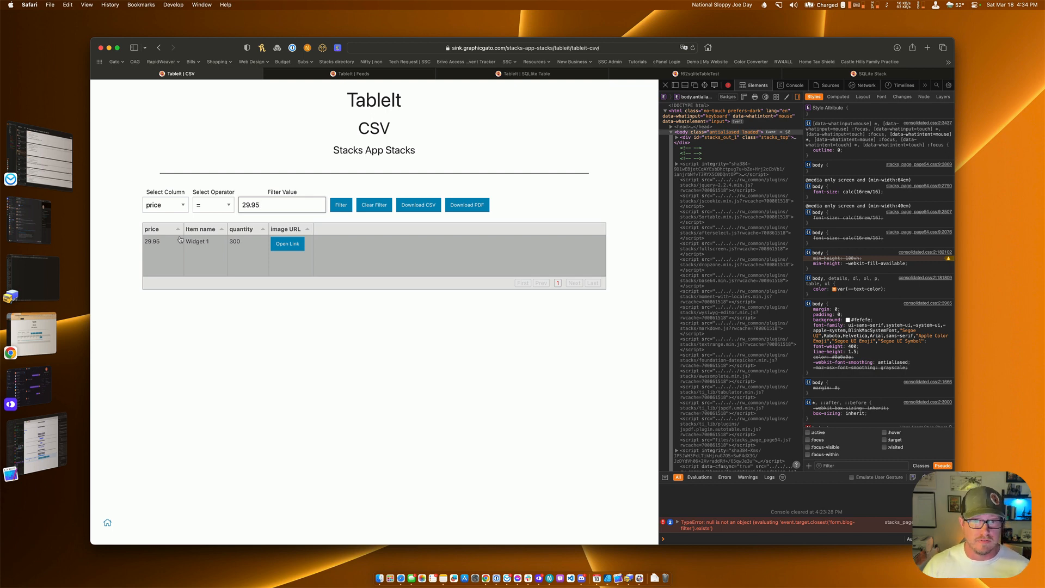
pyautogui.click(368, 206)
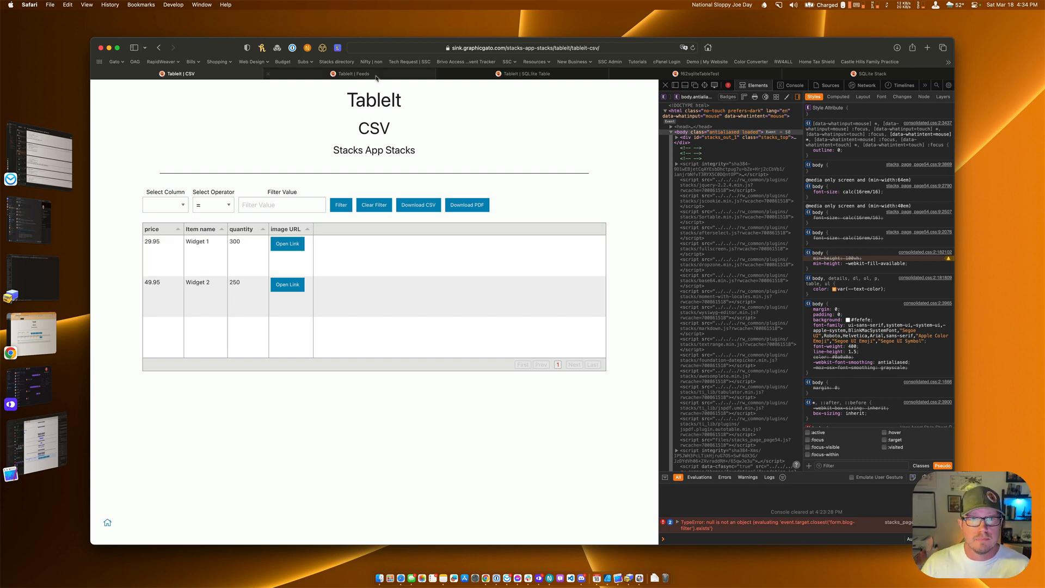
# Step: Compare the TableIt Feeds page with the TableIt CSV page
pyautogui.click(353, 76)
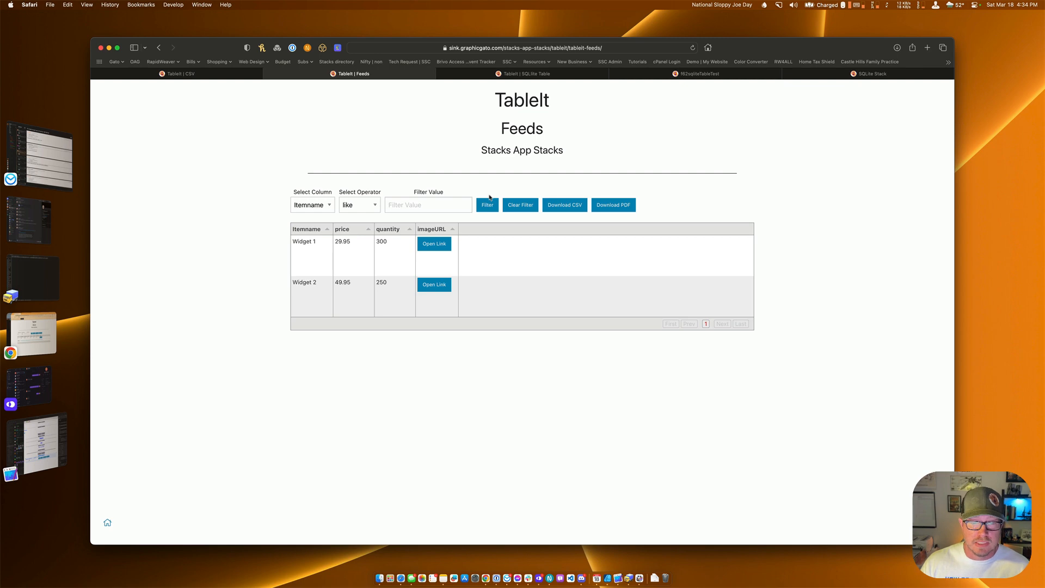
pyautogui.click(200, 74)
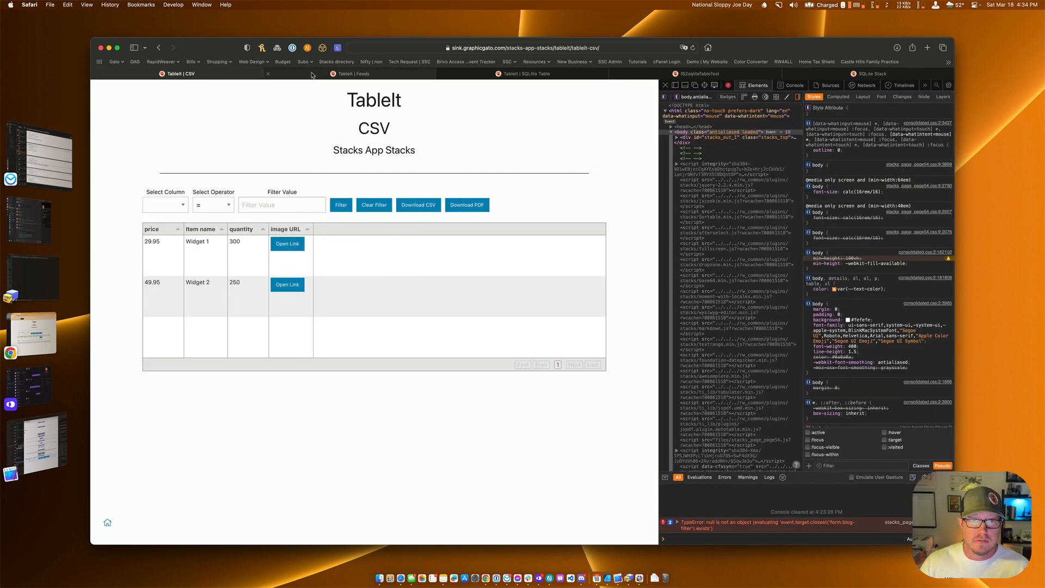
pyautogui.click(313, 75)
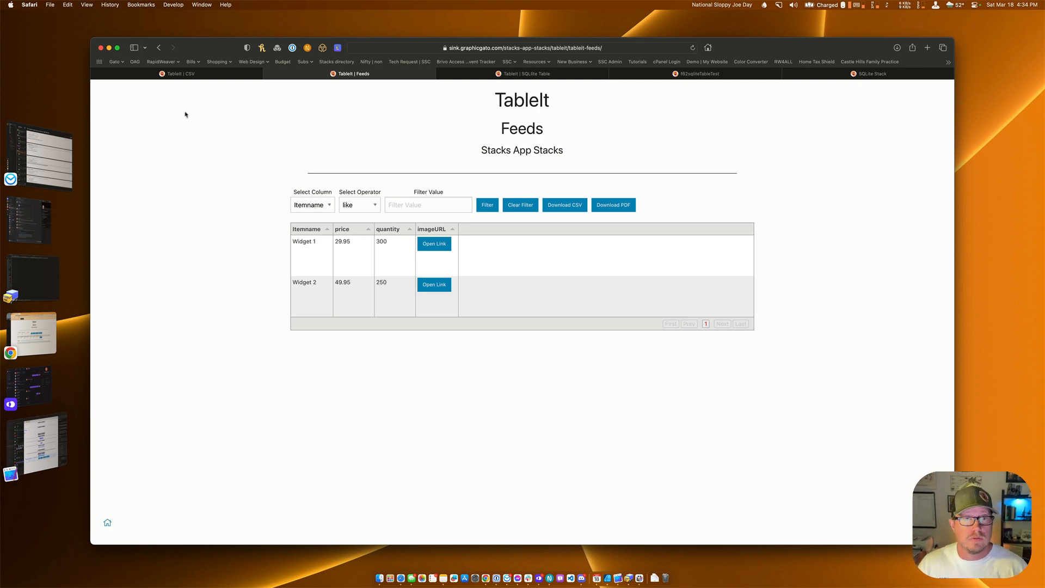
pyautogui.click(181, 73)
# Step: Switch to RapidWeaver, enable showing the TableIt stack's instructions in preview, and preview the TableIt CSV page
pyautogui.press('super+Tab')
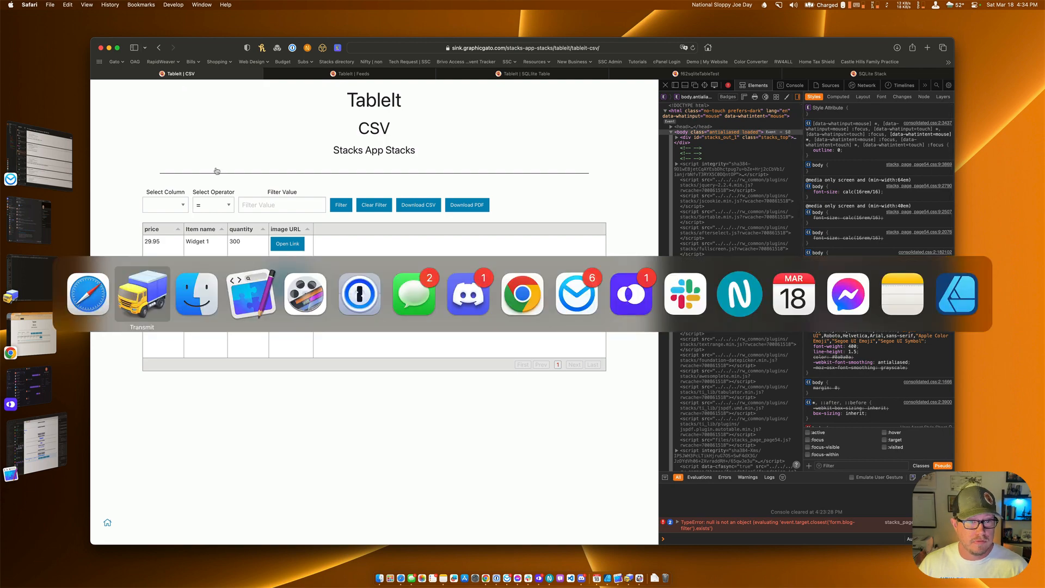
pyautogui.press('super+Tab')
pyautogui.press('super+Tab')
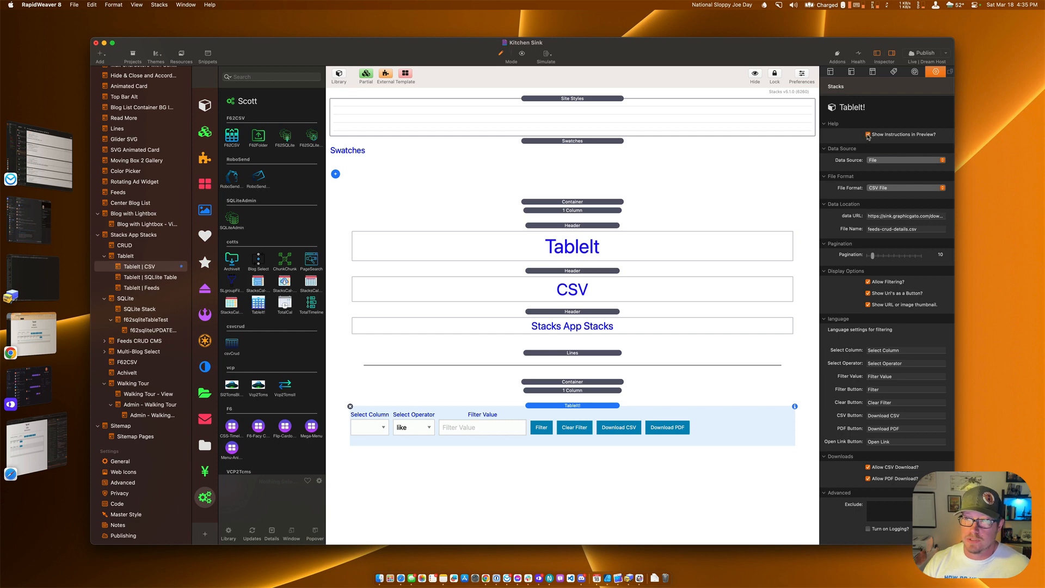
pyautogui.click(868, 135)
pyautogui.press('super+r')
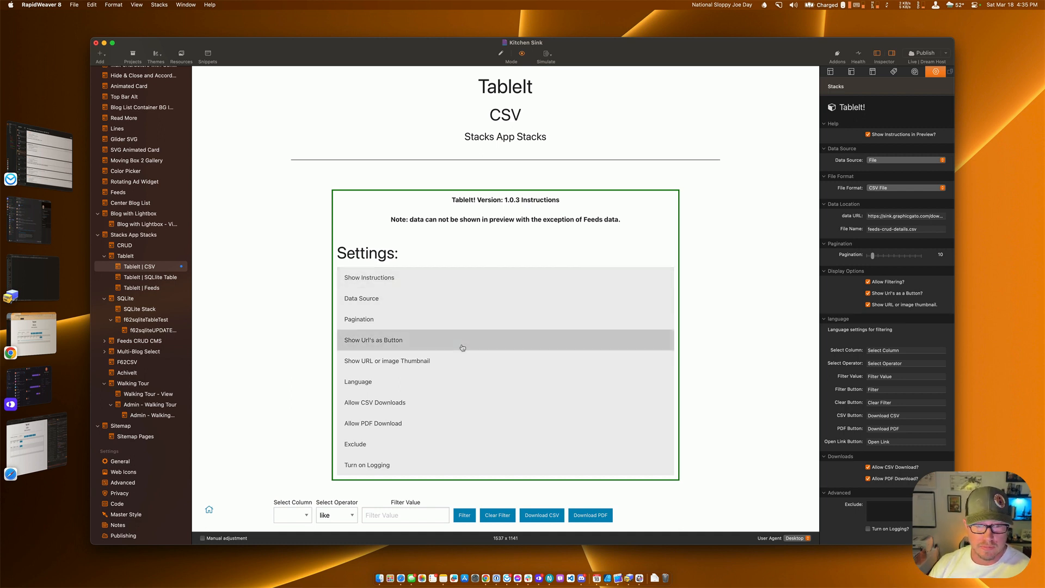
# Step: Read the Data Source and Pagination instructions, checking the available data source options and the paging of the published table in Safari
pyautogui.click(443, 283)
pyautogui.click(432, 303)
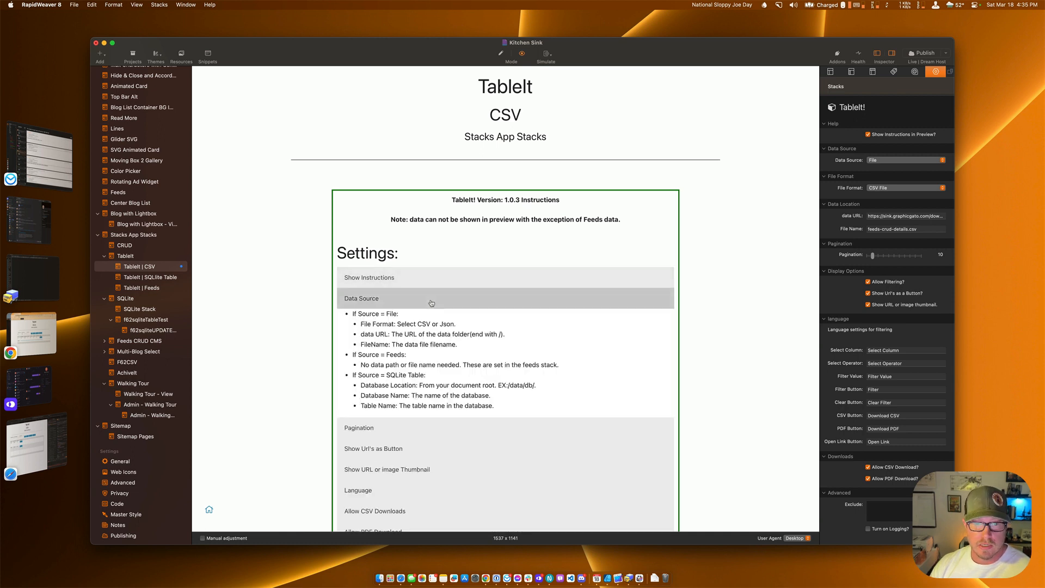
pyautogui.scroll(-3, 432, 303)
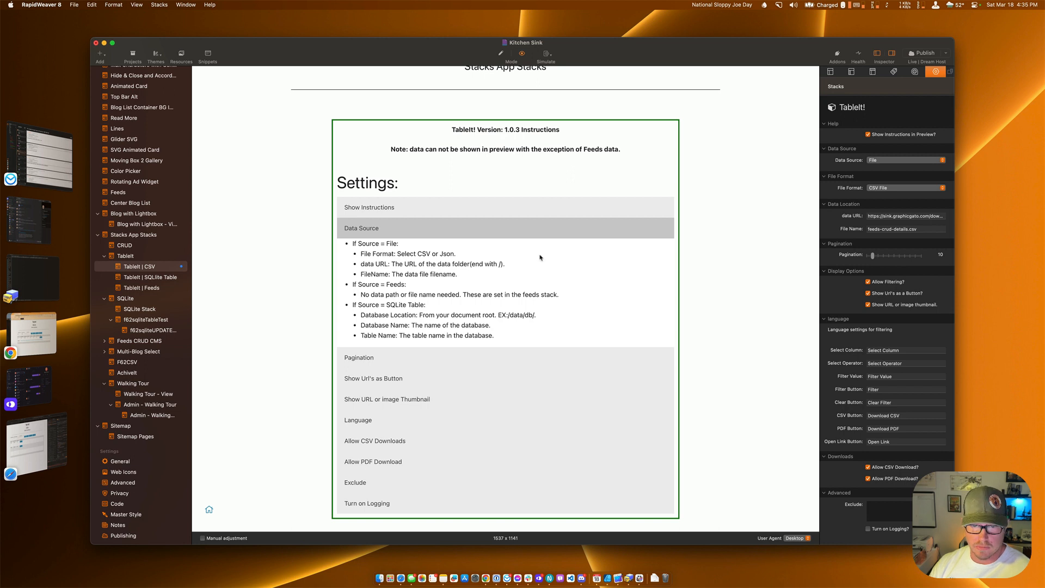
pyautogui.click(875, 161)
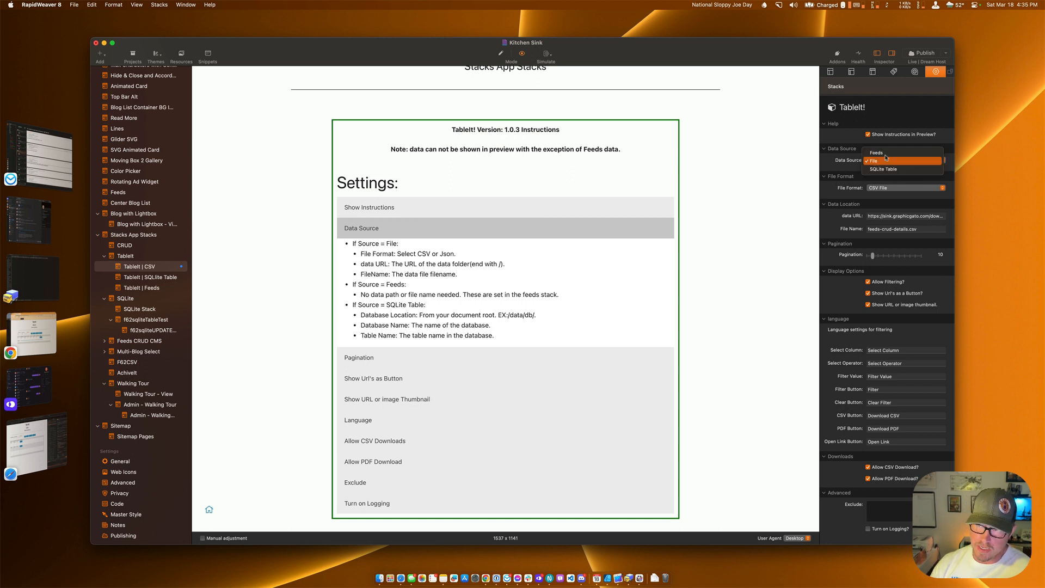
pyautogui.click(495, 297)
pyautogui.click(381, 356)
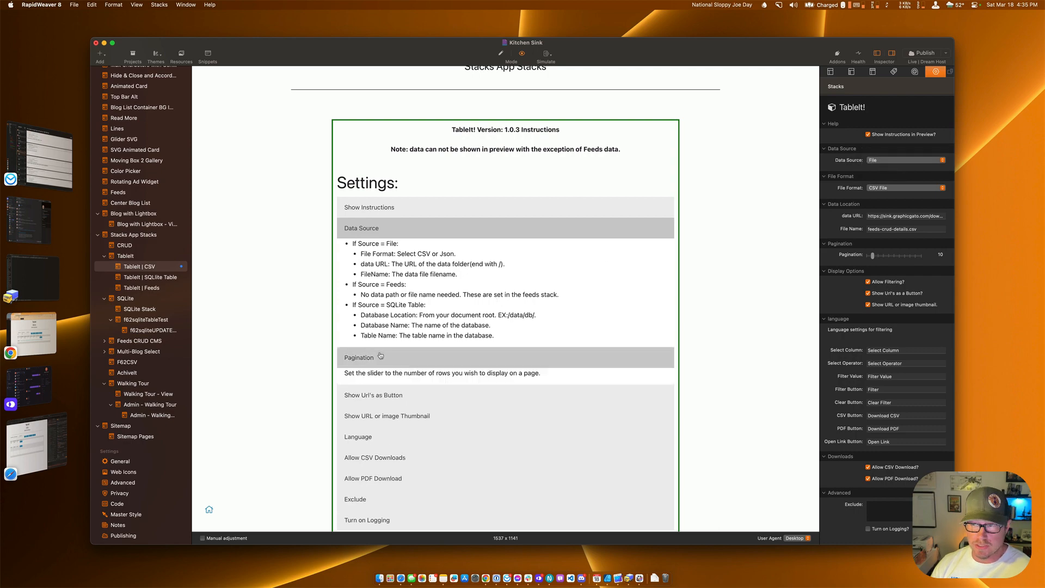
pyautogui.press('super+Tab')
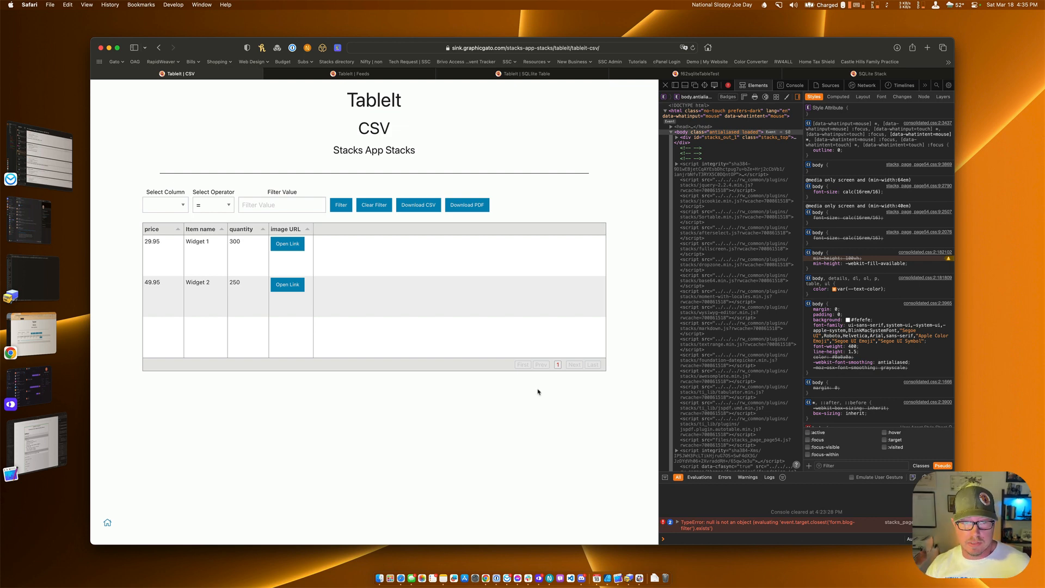
pyautogui.press('super+Tab')
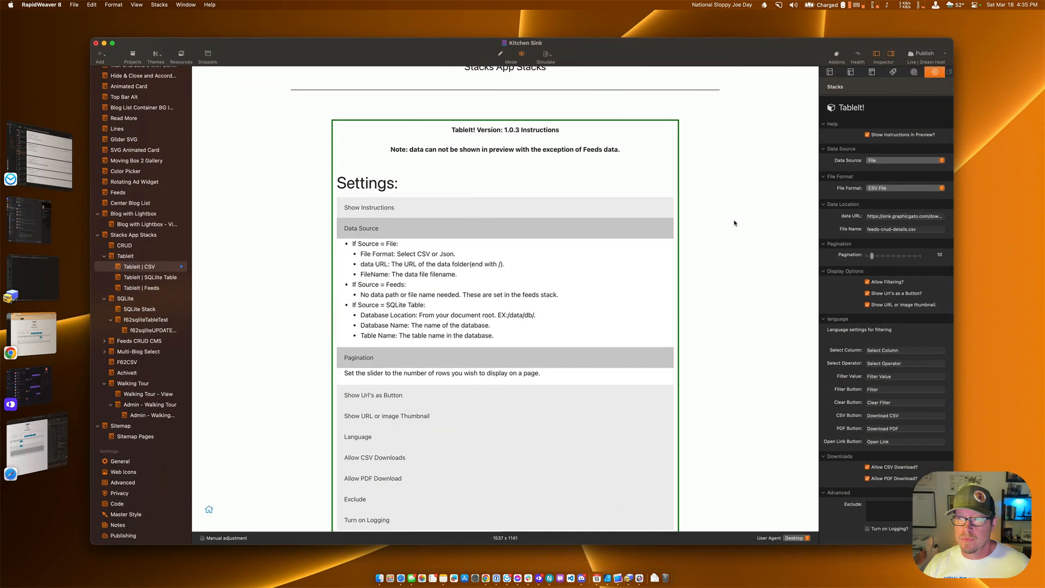
# Step: Expand and read the instructions for Show Url's as Button, Show URL or image Thumbnail, and Language
pyautogui.scroll(-4, 482, 316)
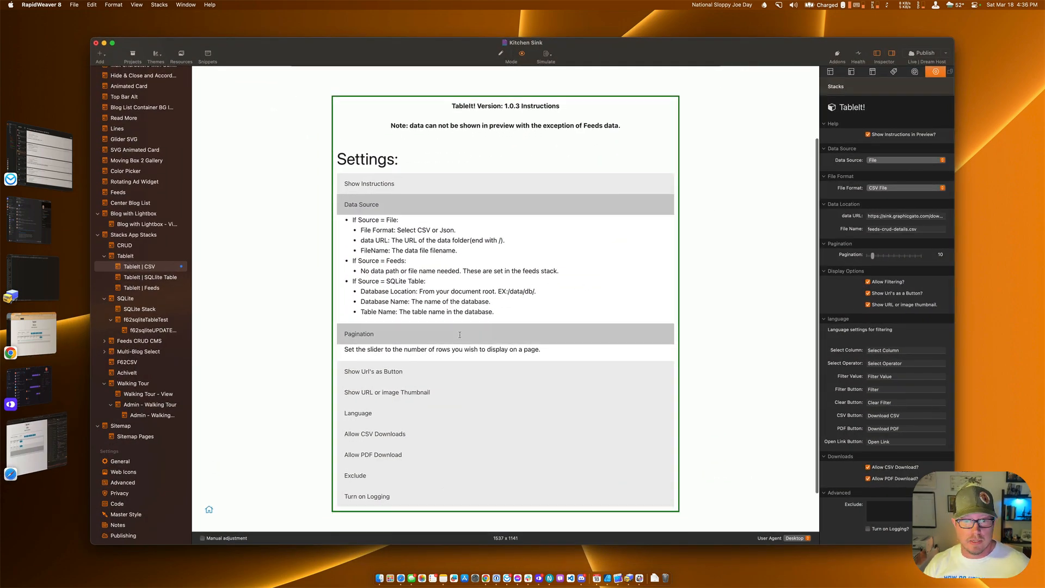
pyautogui.click(392, 325)
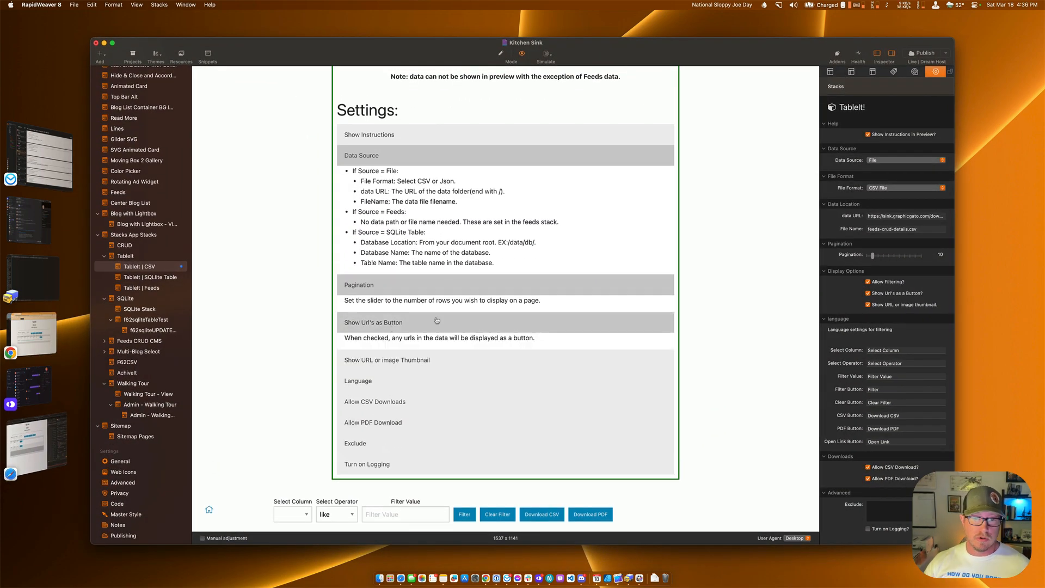
pyautogui.click(426, 361)
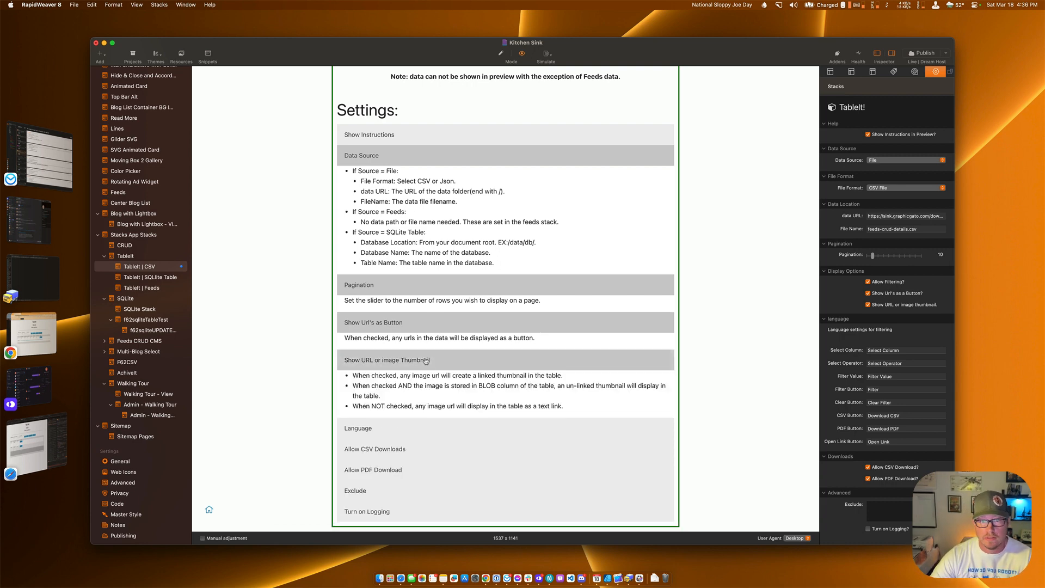
pyautogui.scroll(-2, 426, 361)
pyautogui.click(424, 365)
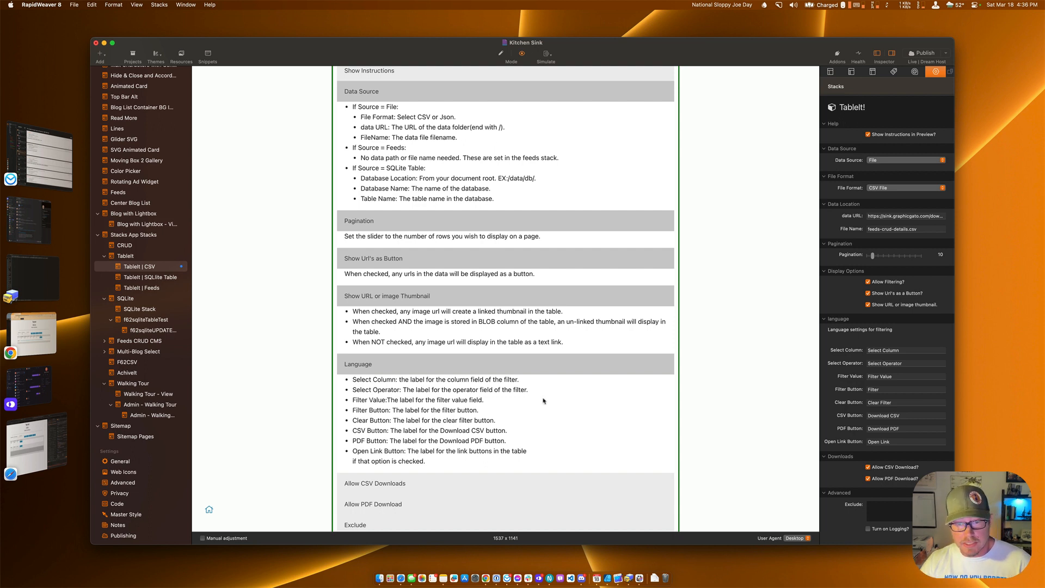
# Step: Expand and read the instructions for Exclude and Turn on Logging
pyautogui.scroll(-3, 424, 365)
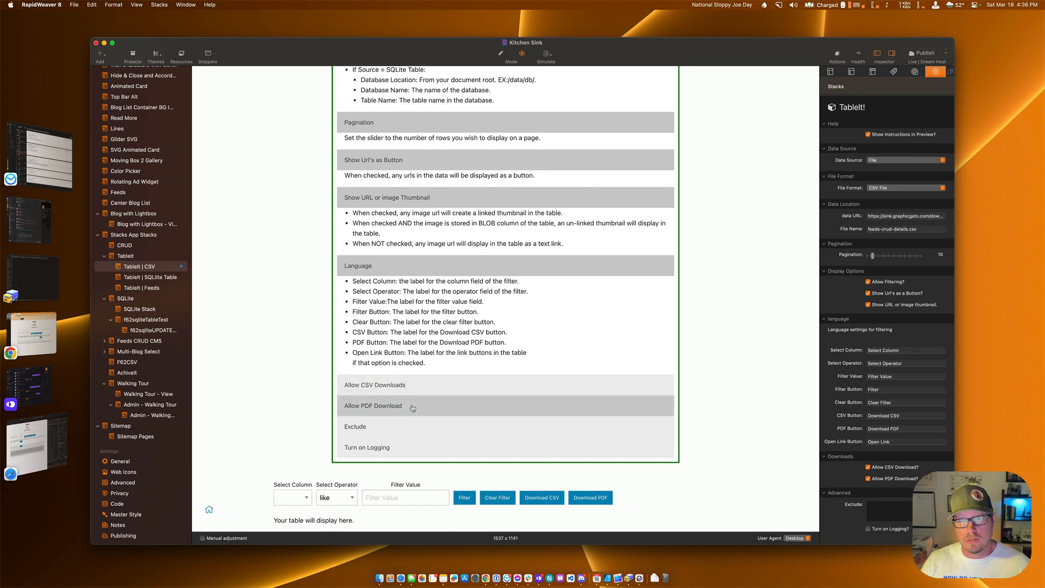
pyautogui.click(414, 426)
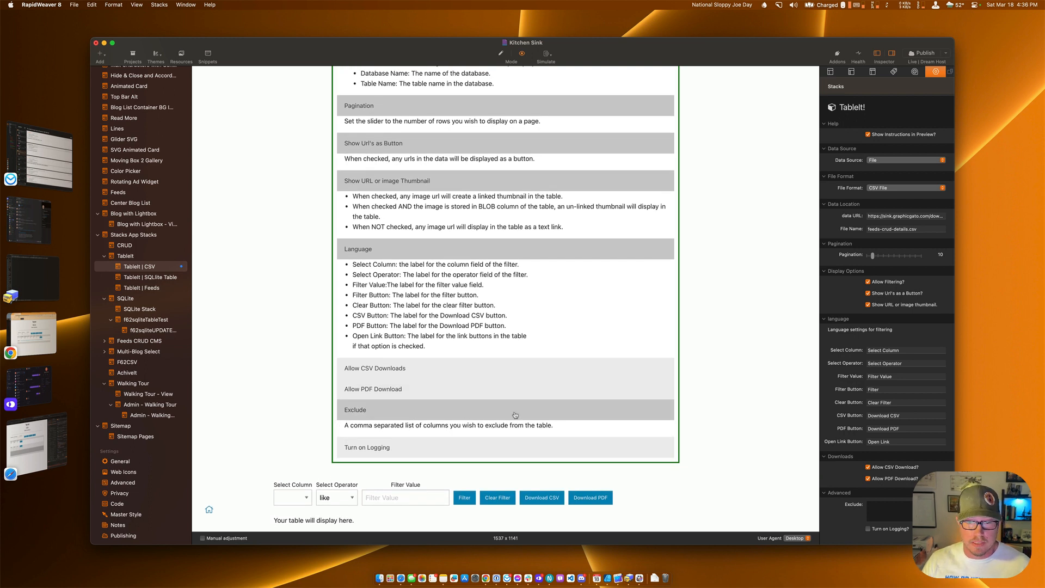
pyautogui.click(457, 449)
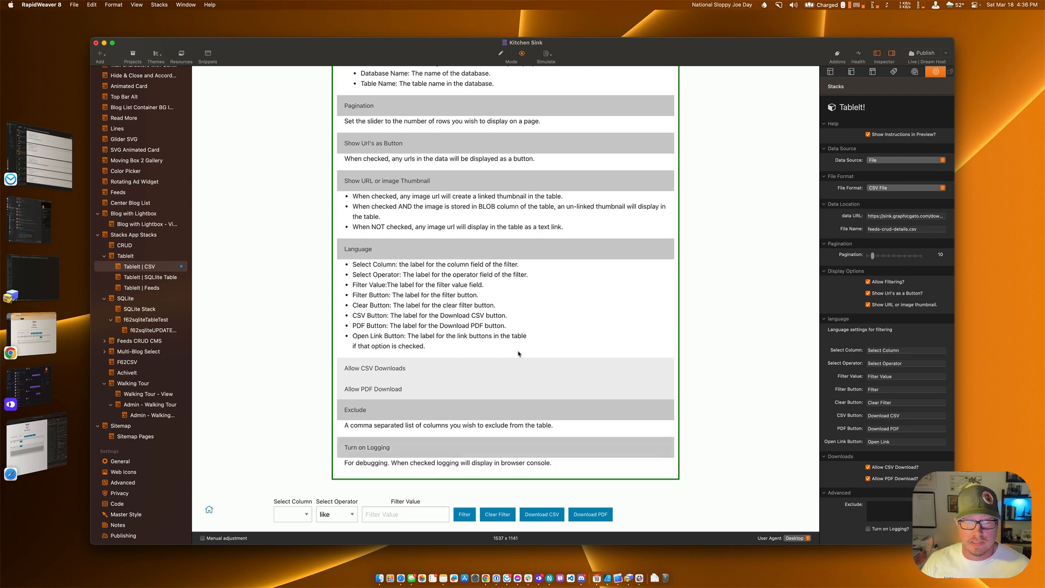
# Step: Disable the TableIt instructions in preview and return the page to edit mode
pyautogui.scroll(10, 518, 354)
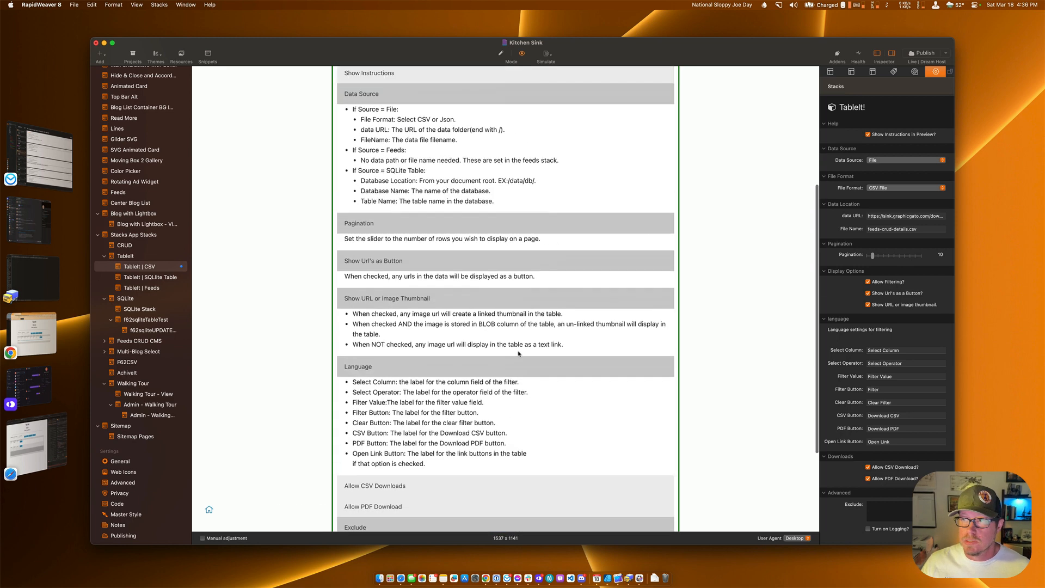
pyautogui.click(868, 134)
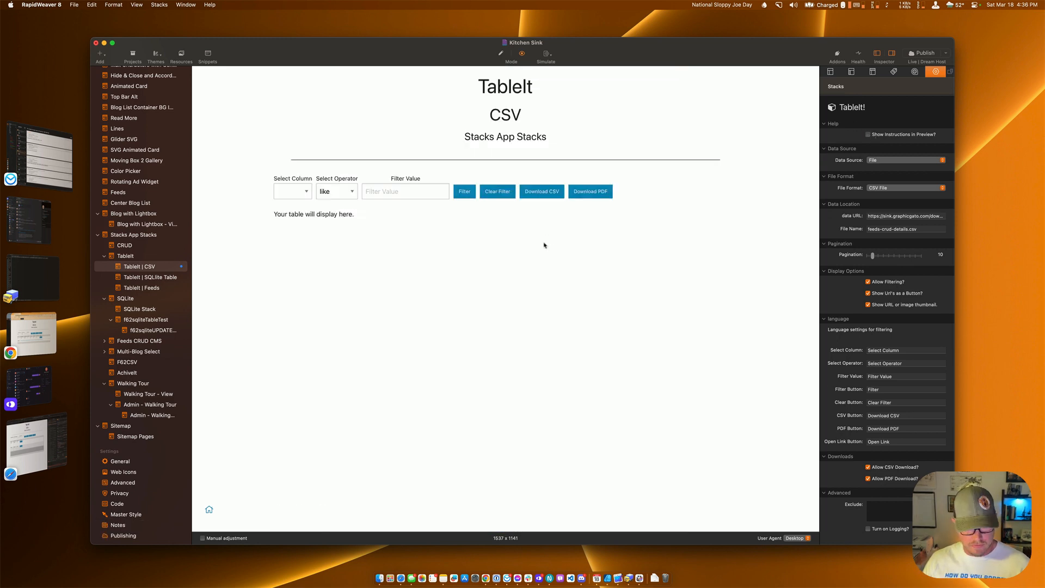
pyautogui.press('super+r')
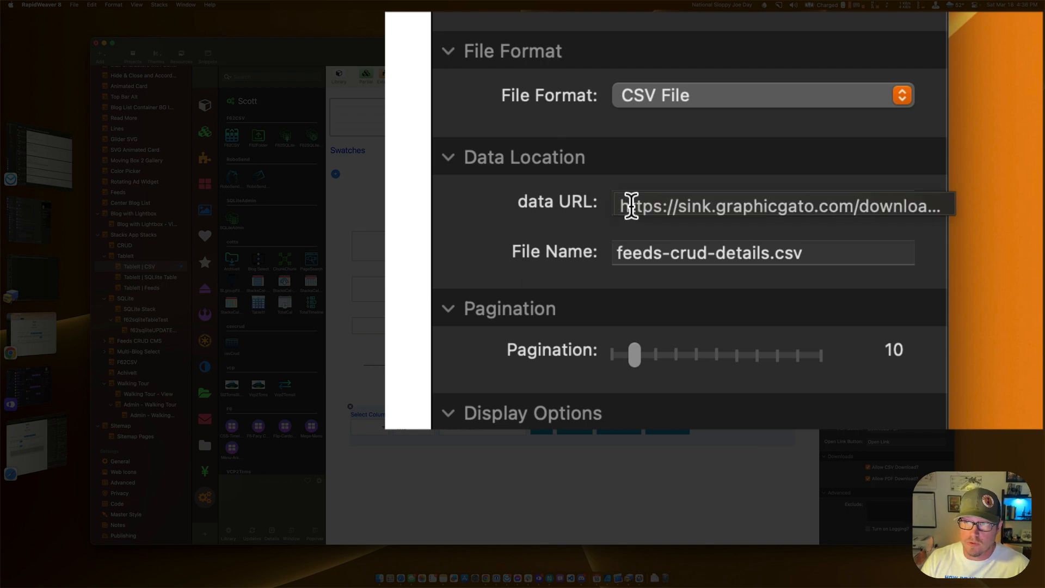
# Step: Check the data URL of the CSV table, and open the TableIt | Feeds page to inspect its Feeds and TableIt stacks
pyautogui.moveTo(631, 206); pyautogui.dragTo(1009, 176)
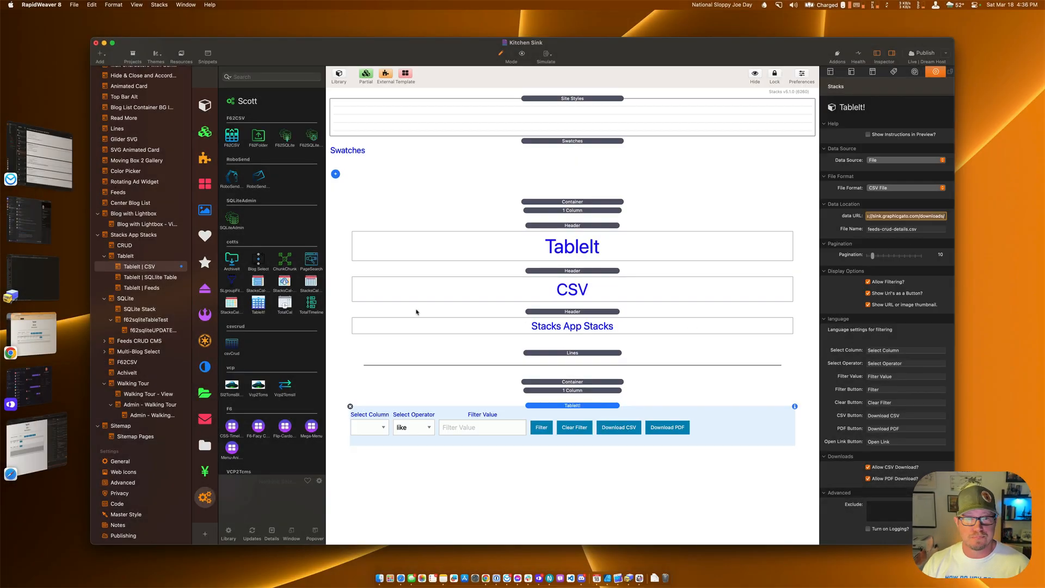
pyautogui.click(146, 288)
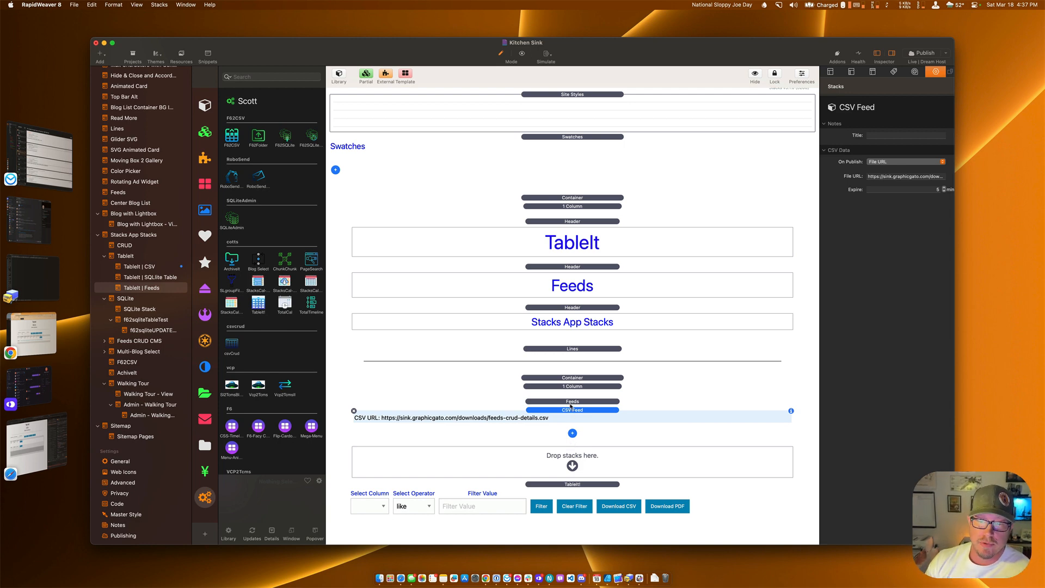
pyautogui.click(572, 403)
pyautogui.click(565, 484)
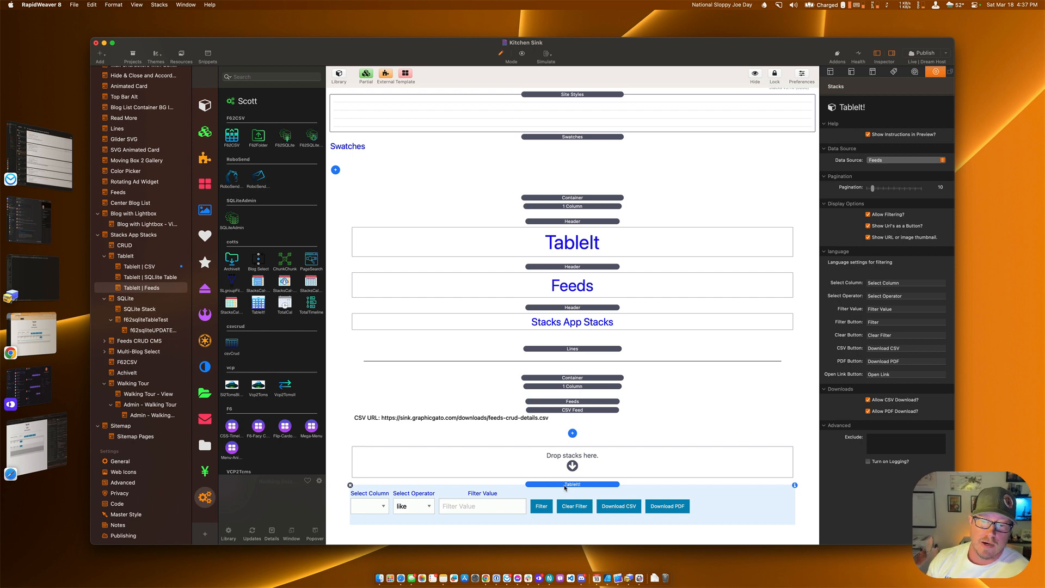
# Step: Try placing the TableIt stack inside the drop area of the Feeds stack, and undo the move
pyautogui.moveTo(565, 487); pyautogui.dragTo(578, 469)
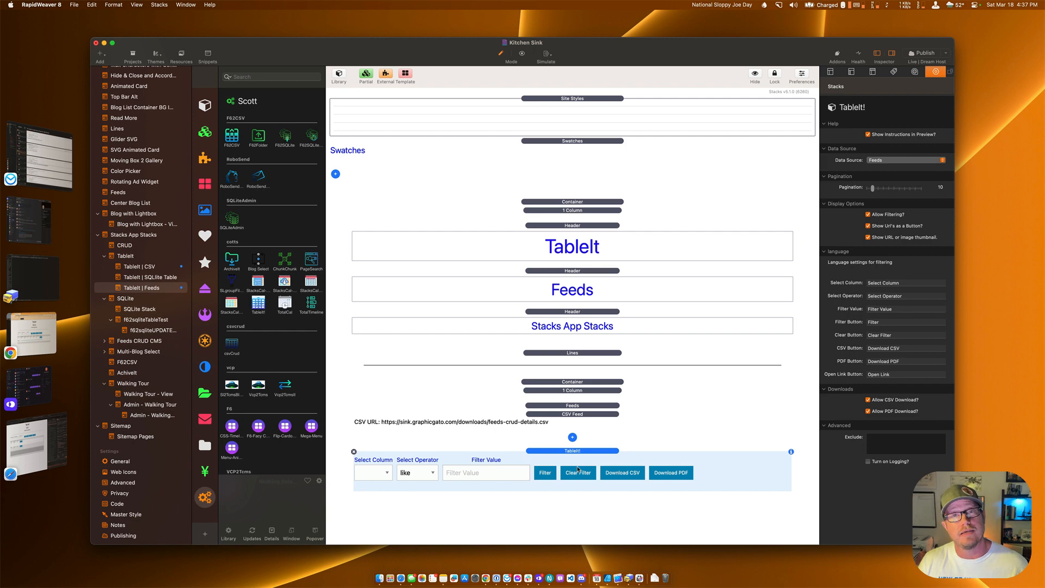
pyautogui.press('super+z')
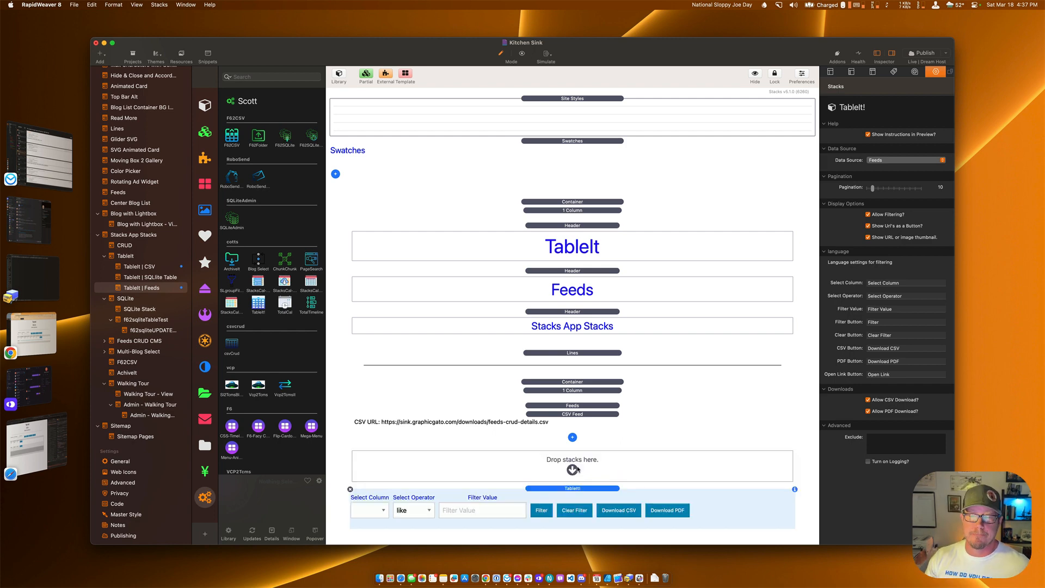
pyautogui.scroll(-1, 578, 469)
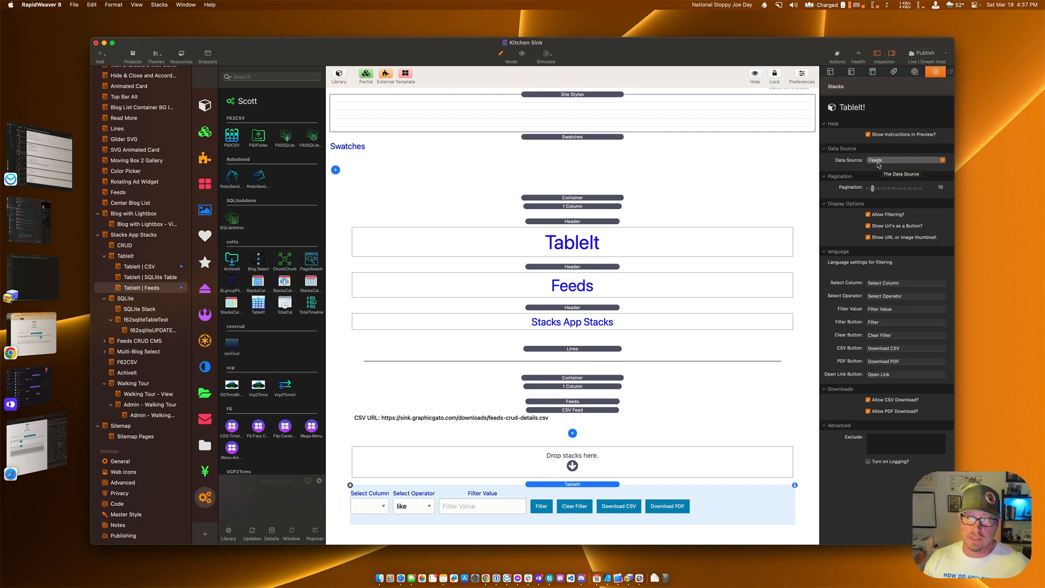
# Step: Select the CSV Feed stack and examine its complete File URL, including the CSV file name, and its Expire setting
pyautogui.click(592, 417)
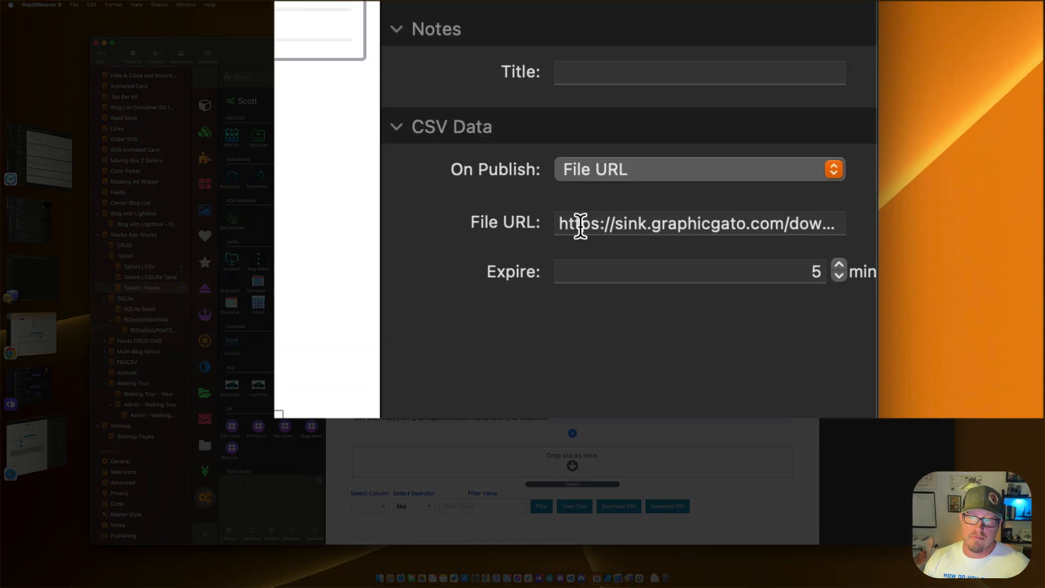
pyautogui.moveTo(874, 177); pyautogui.dragTo(962, 172)
pyautogui.moveTo(904, 207); pyautogui.dragTo(931, 214)
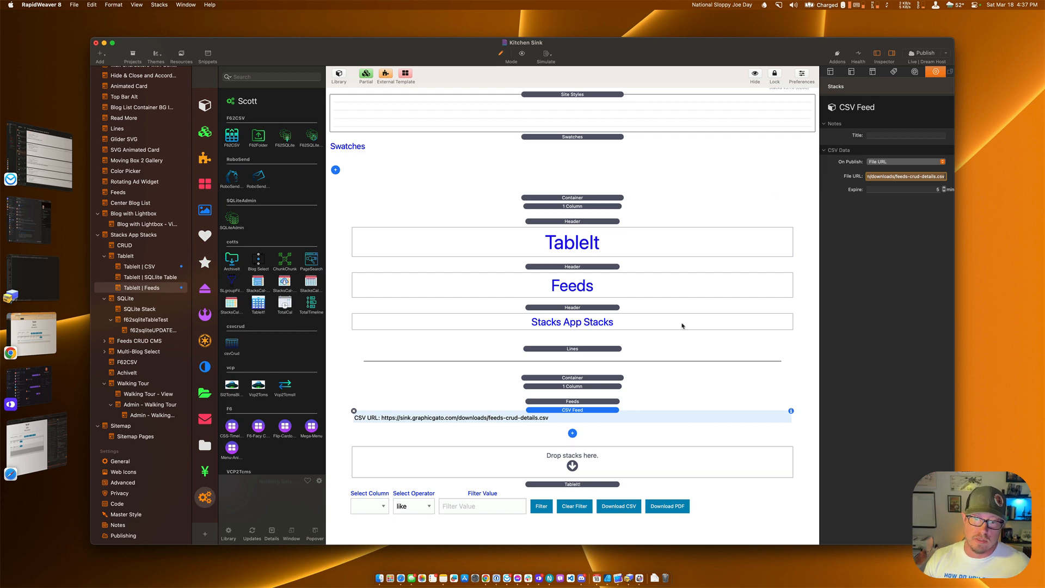
pyautogui.click(890, 176)
pyautogui.click(944, 176)
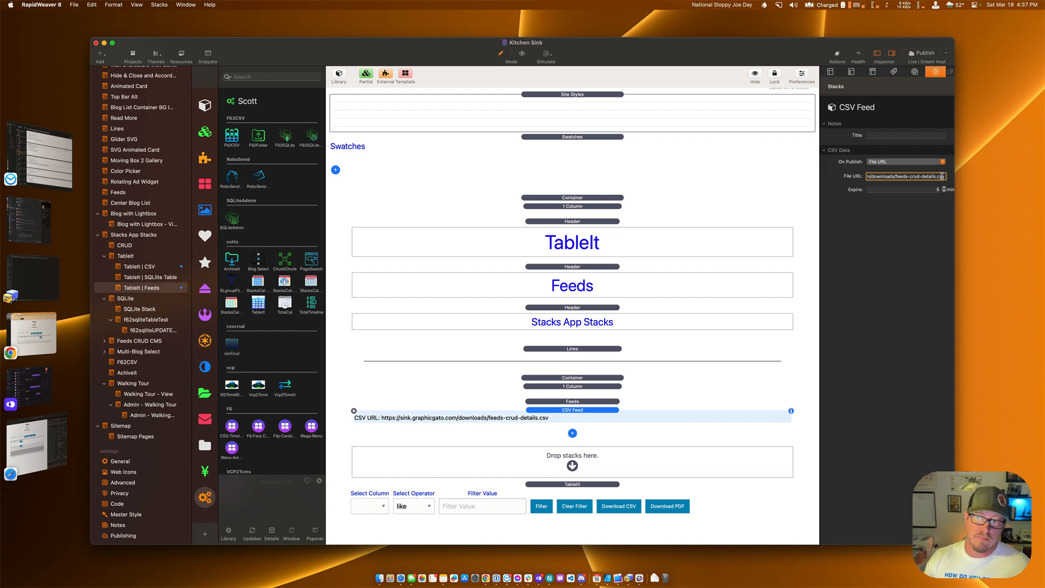
pyautogui.moveTo(899, 176); pyautogui.dragTo(952, 176)
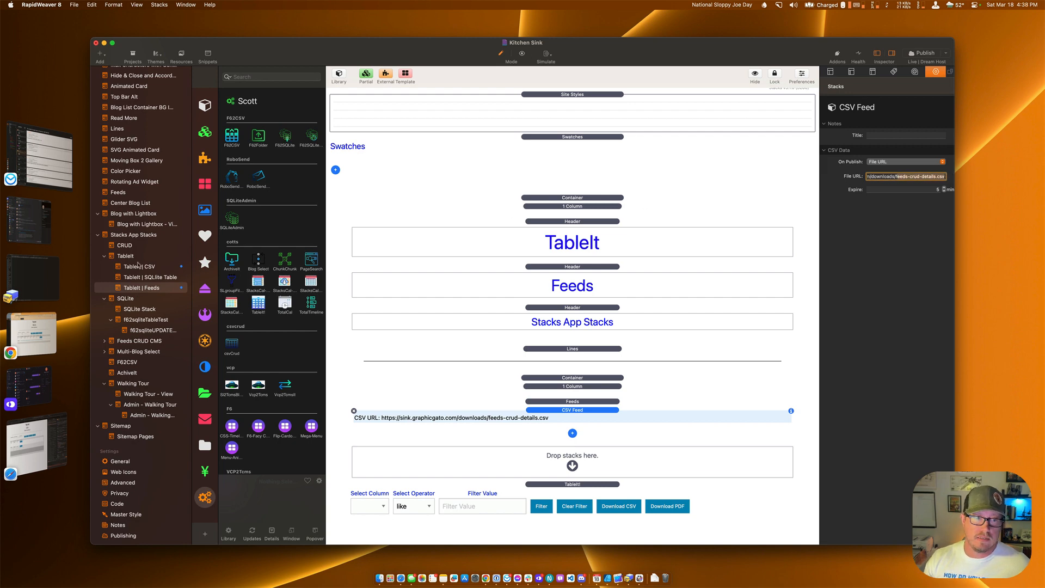
# Step: Return to the TableIt | CSV page and examine the separate data URL and File Name settings of its table
pyautogui.click(138, 266)
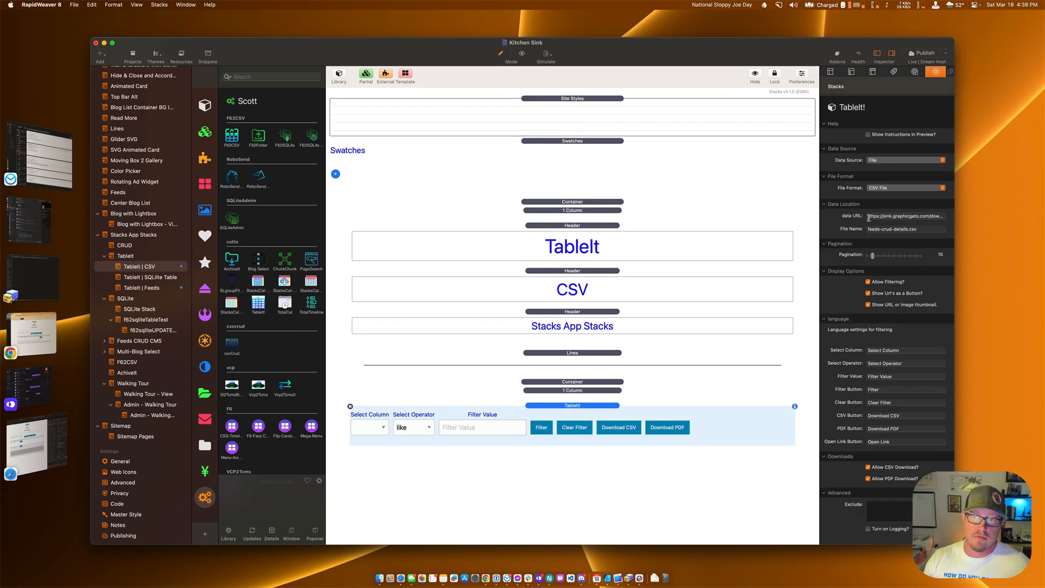
pyautogui.moveTo(870, 216)
pyautogui.mouseDown()
pyautogui.moveTo(952, 216)
pyautogui.moveTo(869, 229)
pyautogui.mouseUp()
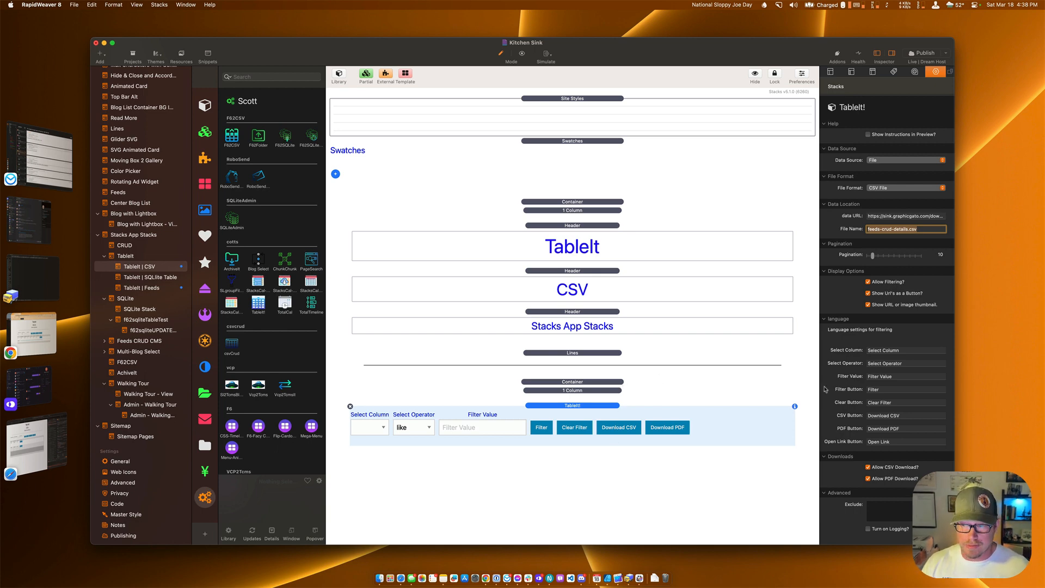
pyautogui.scroll(-1, 832, 215)
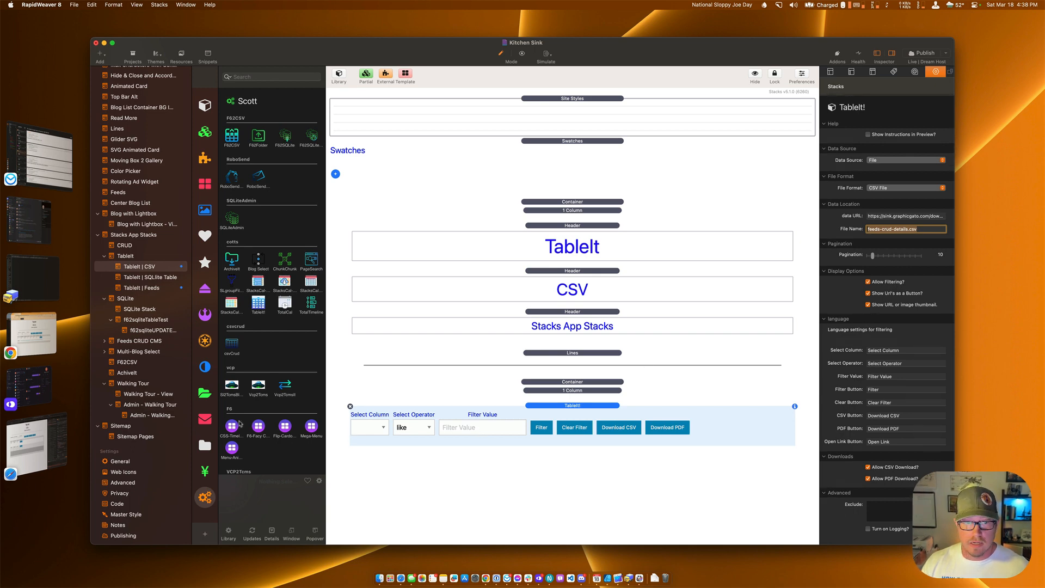
# Step: Open the TableIt | SQLite Table page to view its database settings, and switch to its published page in Safari
pyautogui.click(134, 279)
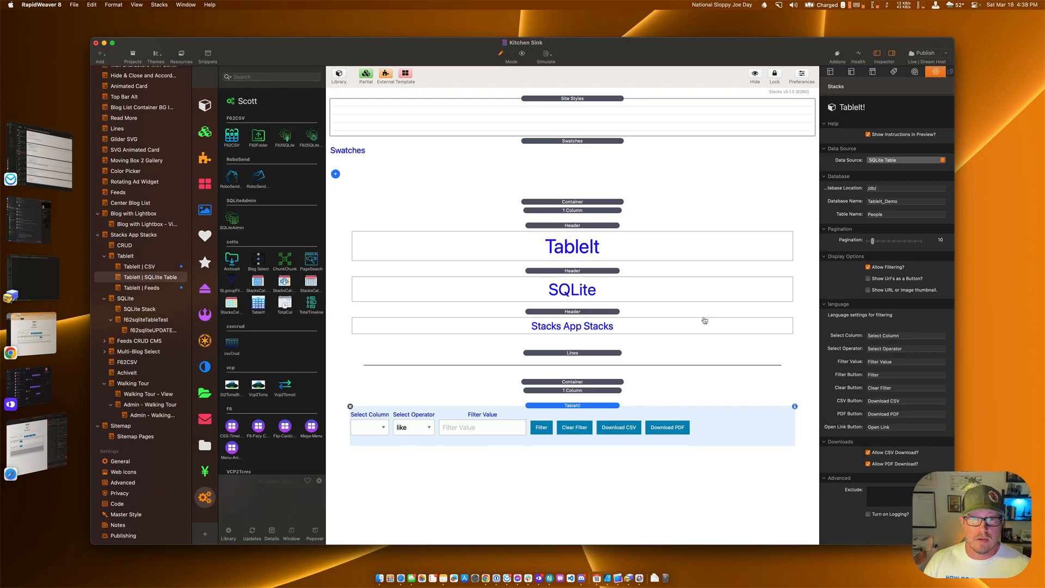
pyautogui.press('super+Tab')
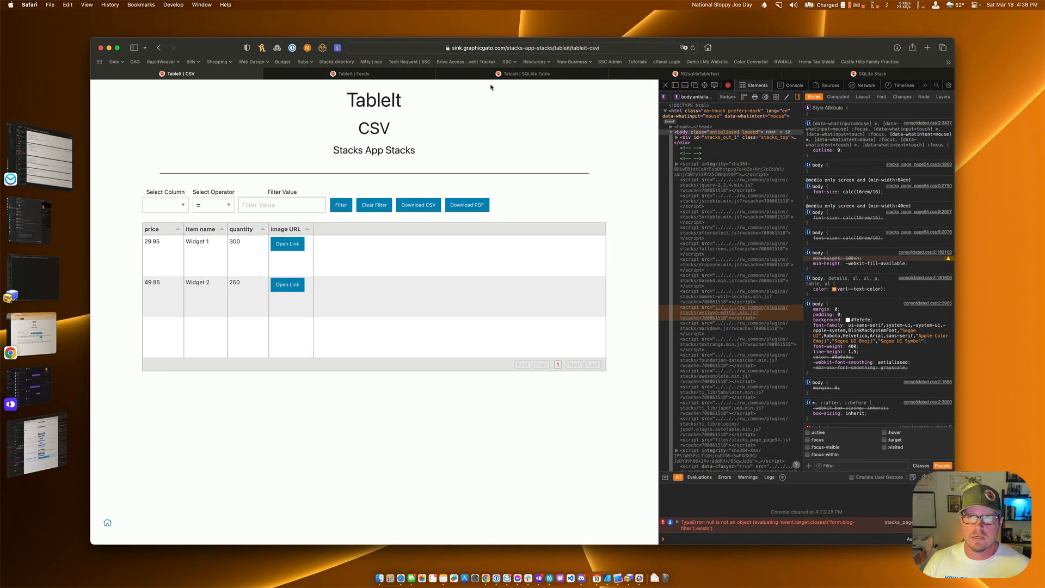
pyautogui.click(520, 73)
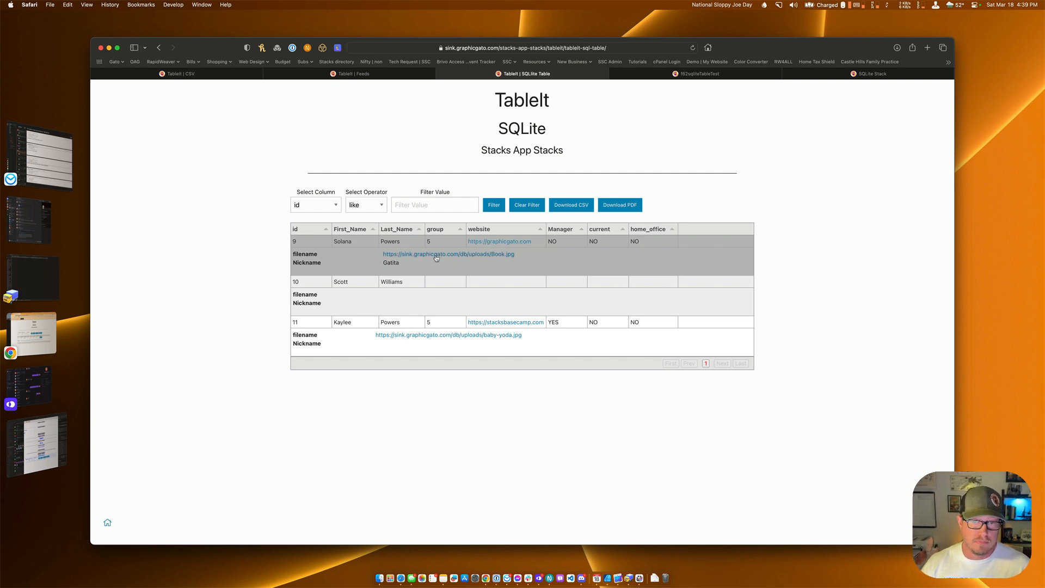
# Step: Open the Book.jpg and baby-yoda.jpg file links from the published SQLite table, closing each image after viewing it
pyautogui.click(482, 256)
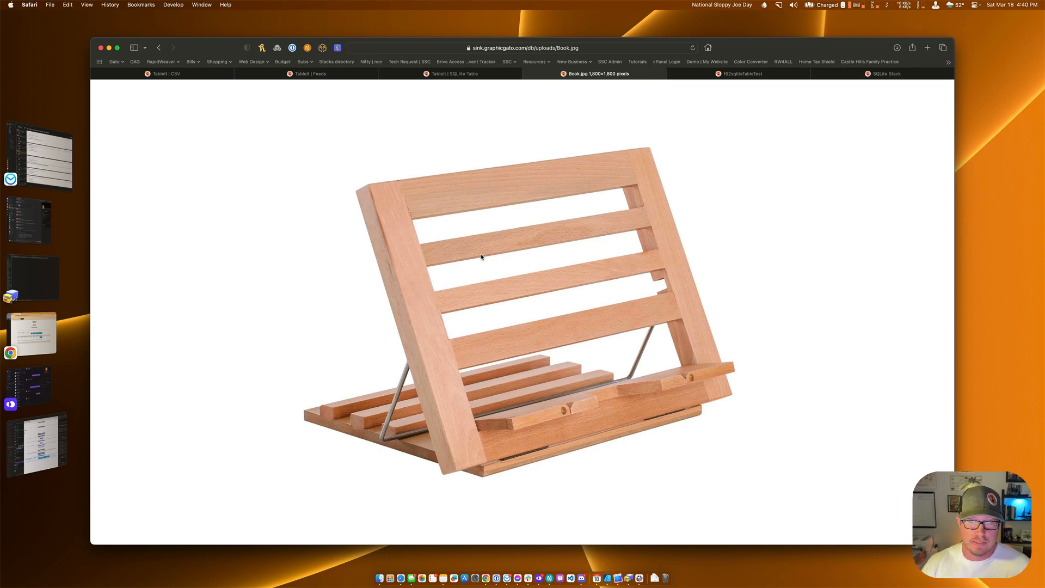
pyautogui.press('super+w')
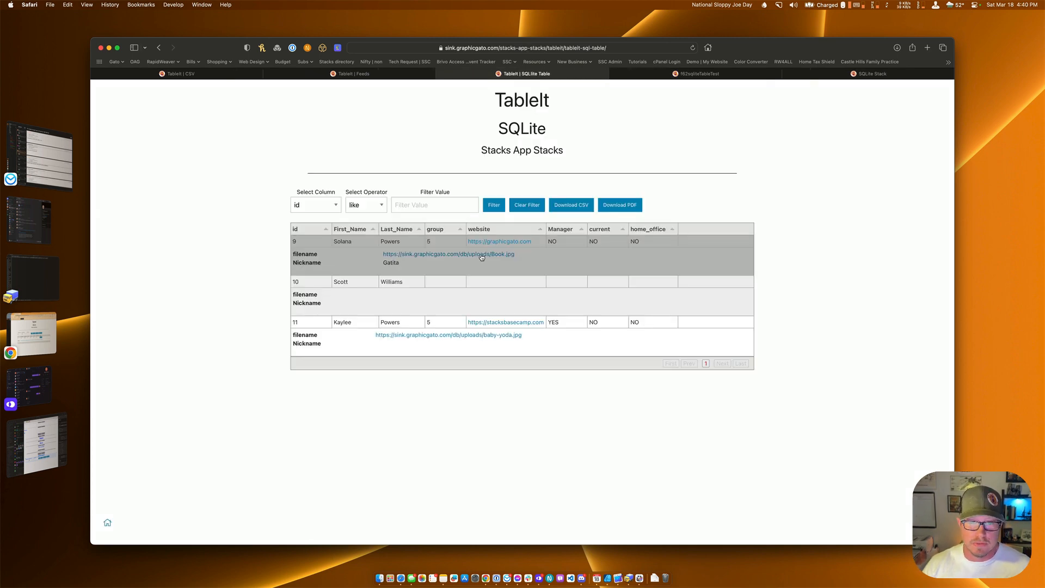
pyautogui.click(467, 336)
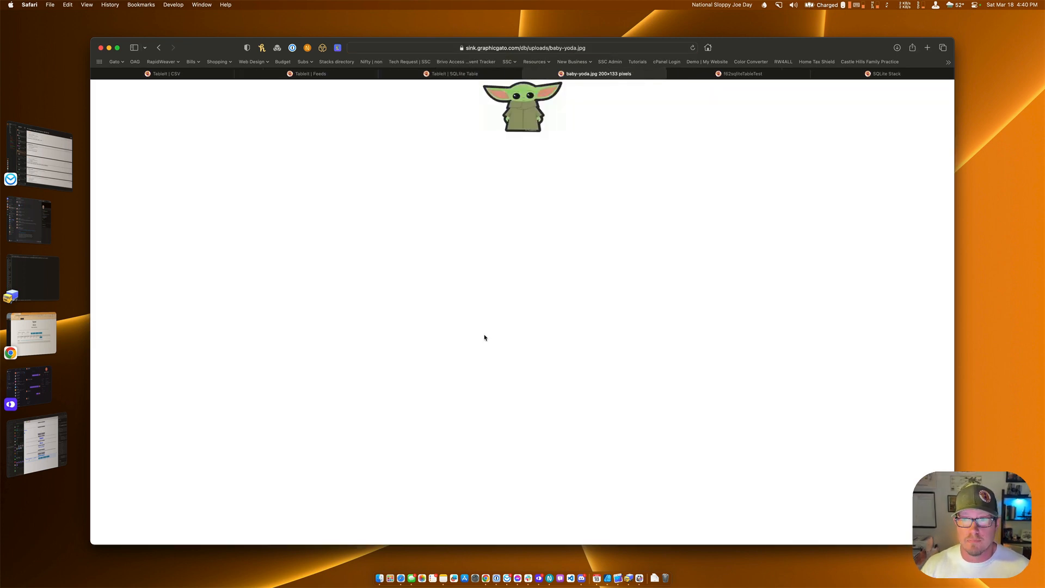
pyautogui.press('super+w')
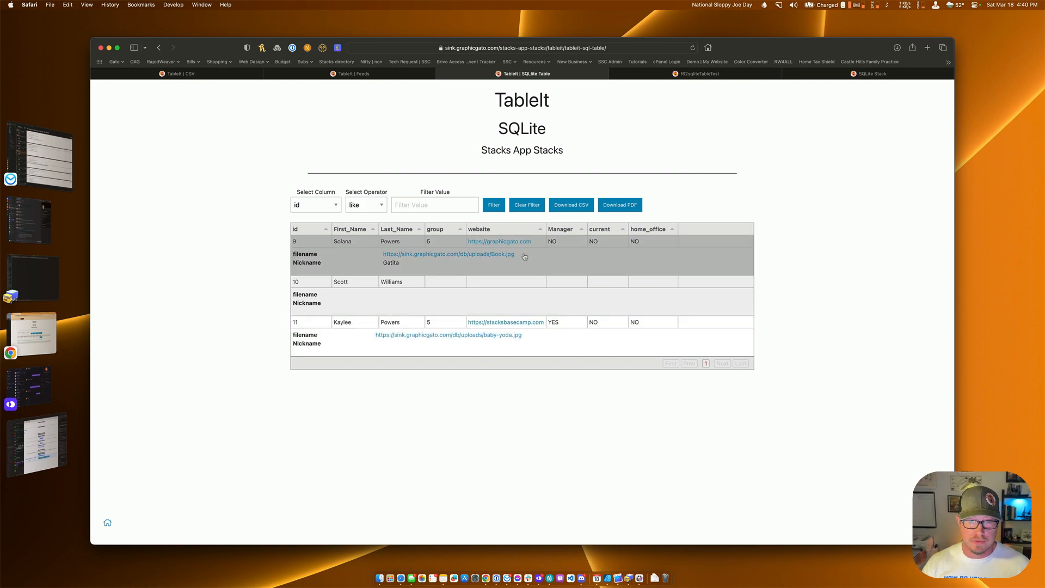
# Step: In RapidWeaver, enable URLs as buttons and URL or image thumbnails for the SQLite table, and save and publish the changes
pyautogui.press('super+Tab')
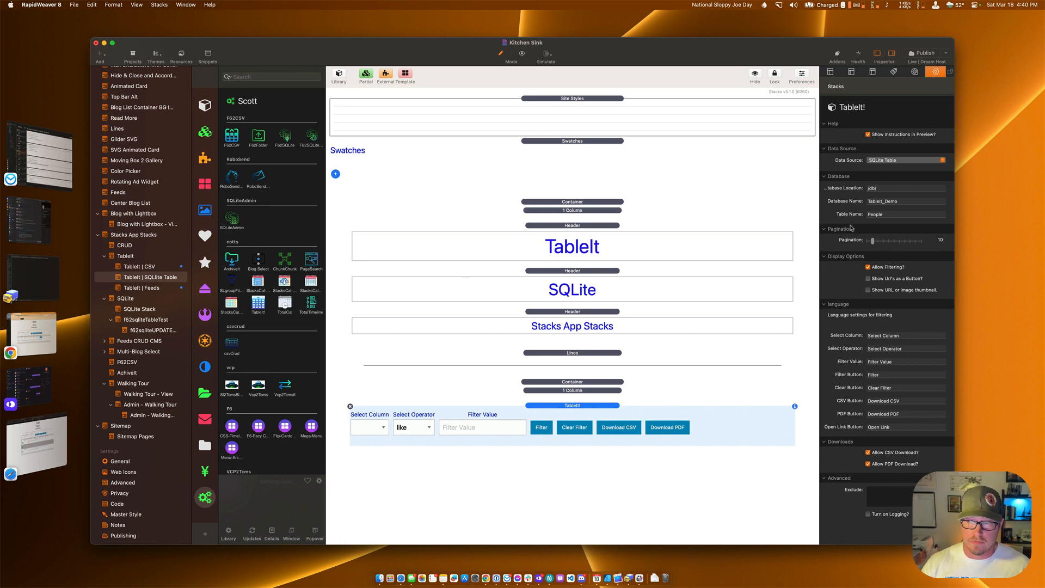
pyautogui.click(869, 278)
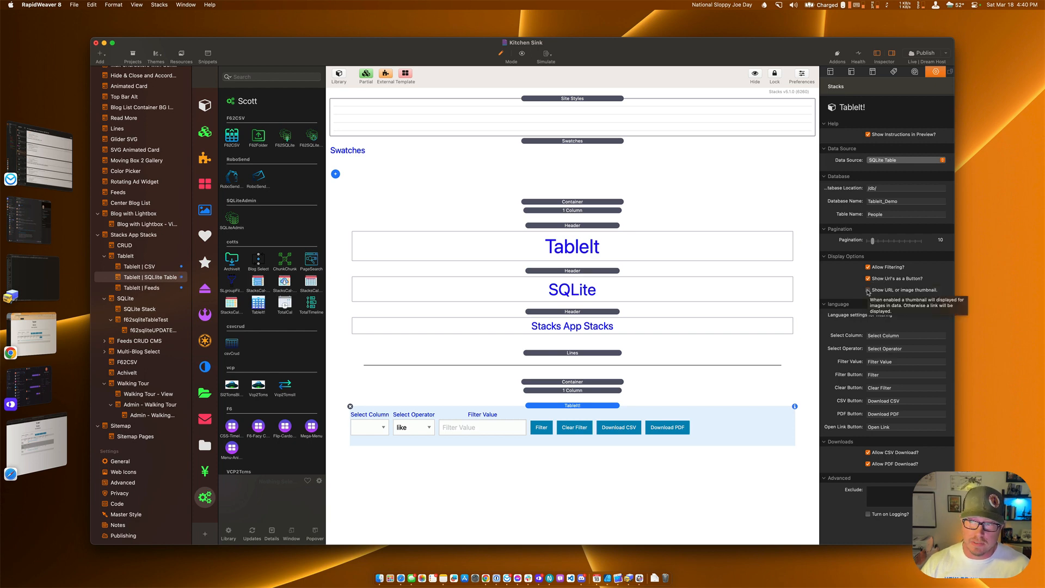
pyautogui.click(868, 291)
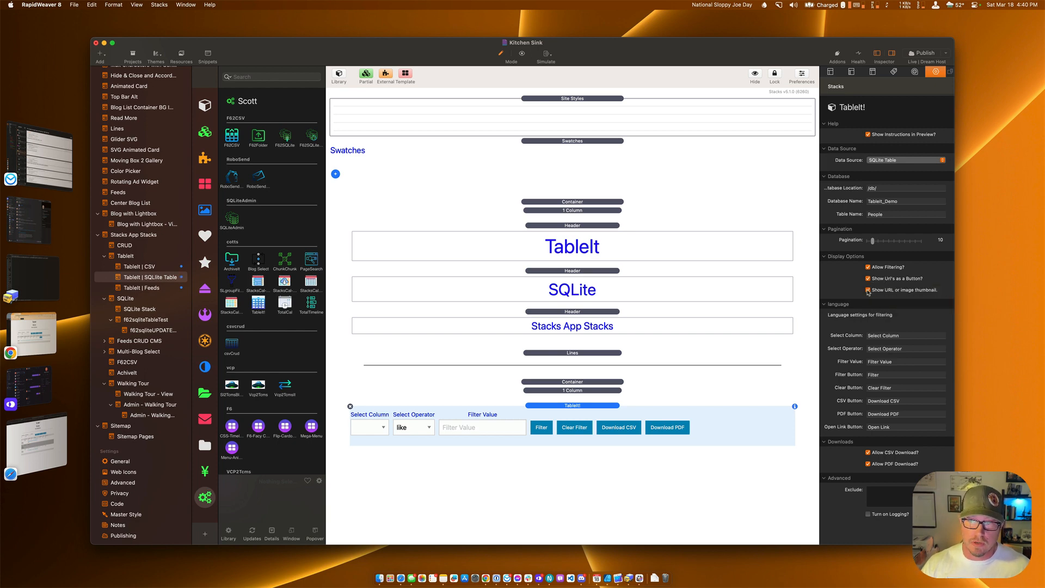
pyautogui.press('super+s')
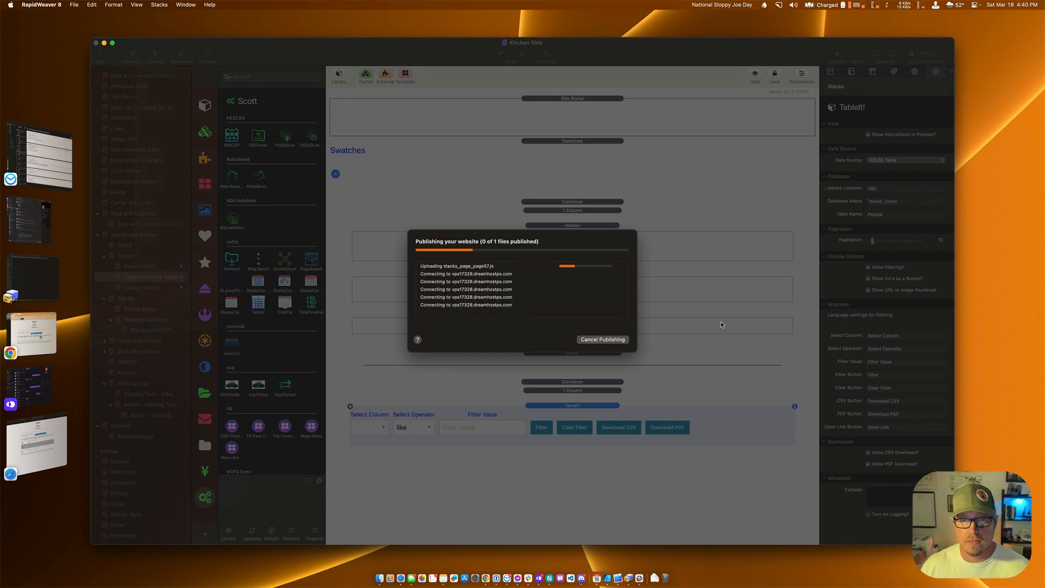
# Step: Reload the published SQLite table in Safari and test both website Open Link buttons, closing each opened site
pyautogui.press('super+Tab')
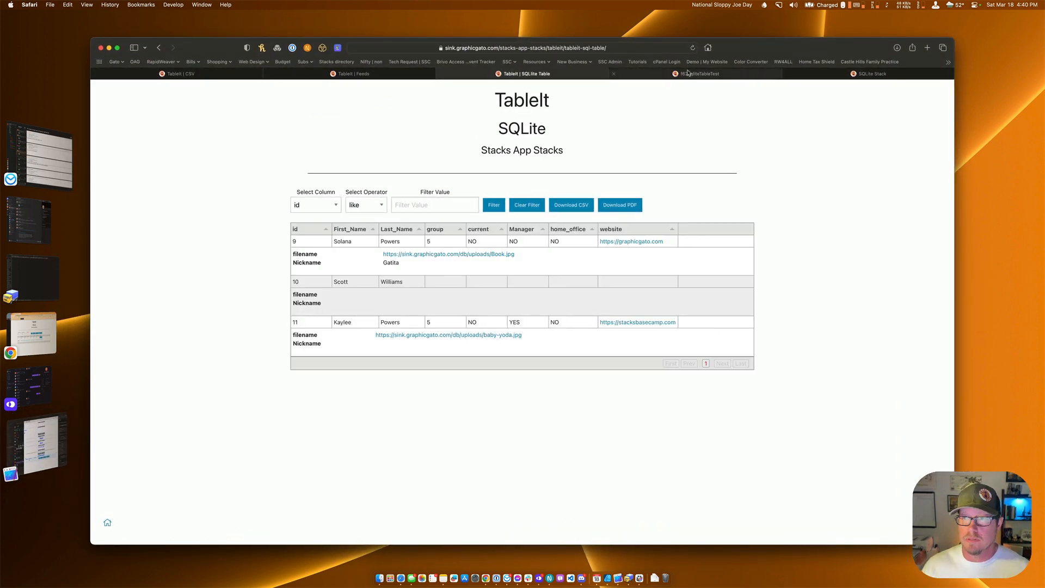
pyautogui.click(693, 49)
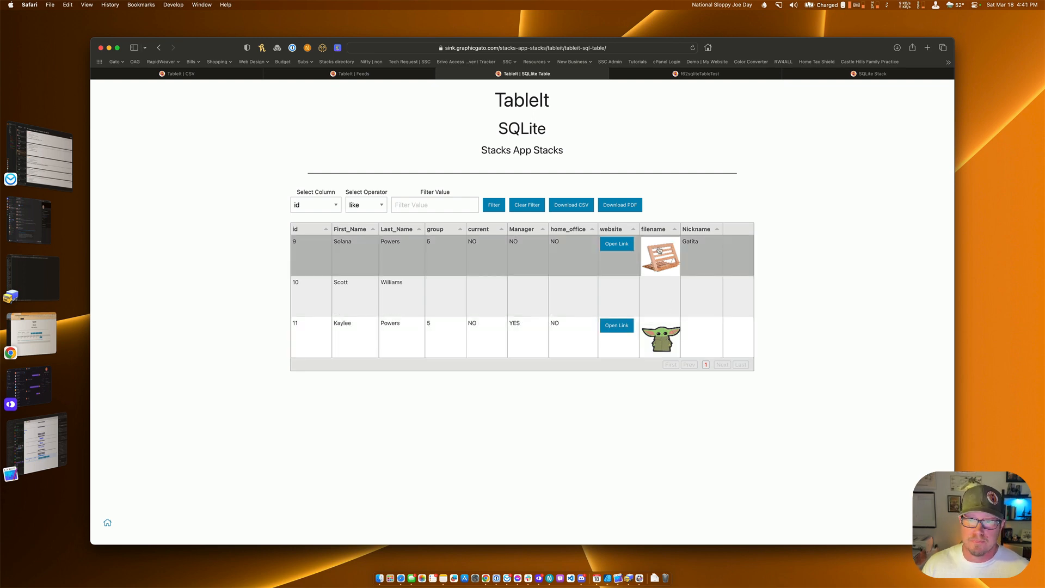
pyautogui.click(614, 245)
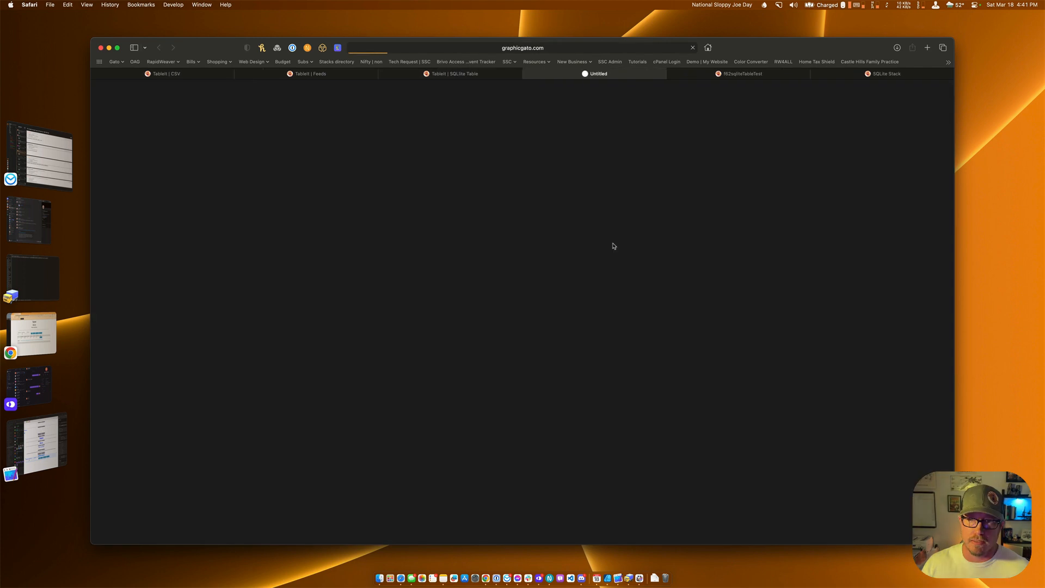
pyautogui.press('super+w')
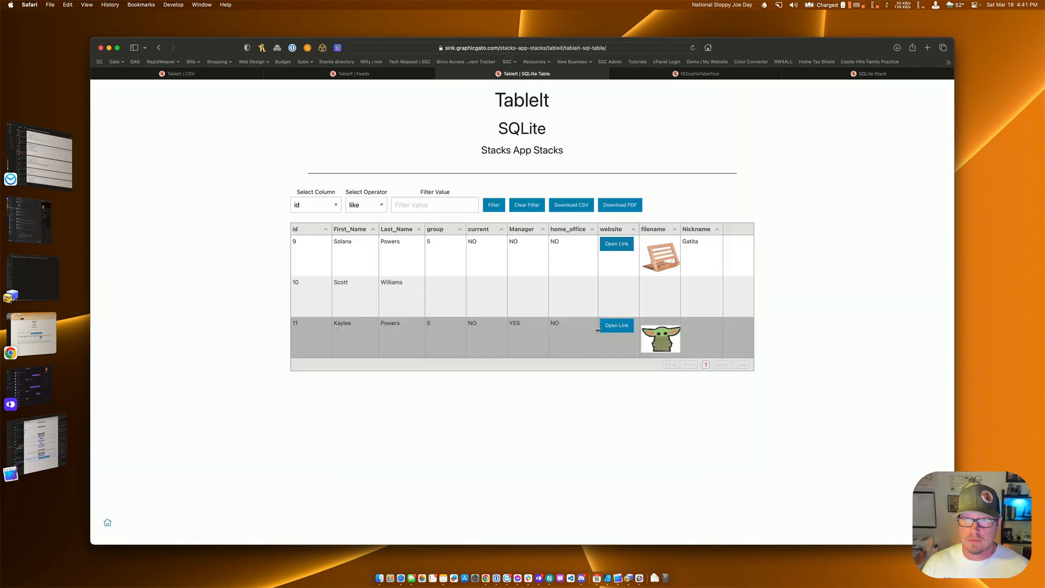
pyautogui.click(614, 326)
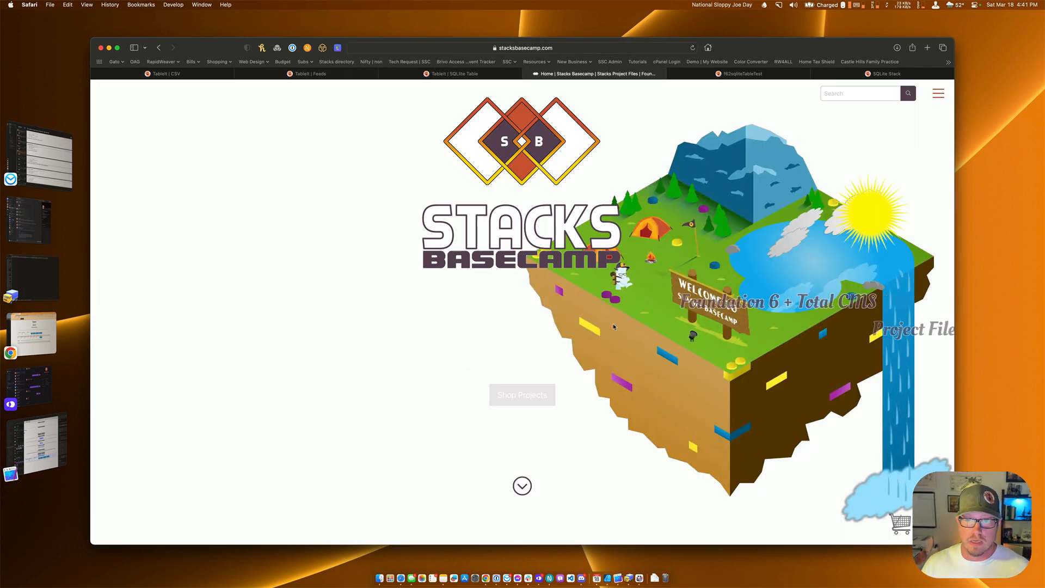
pyautogui.press('super+w')
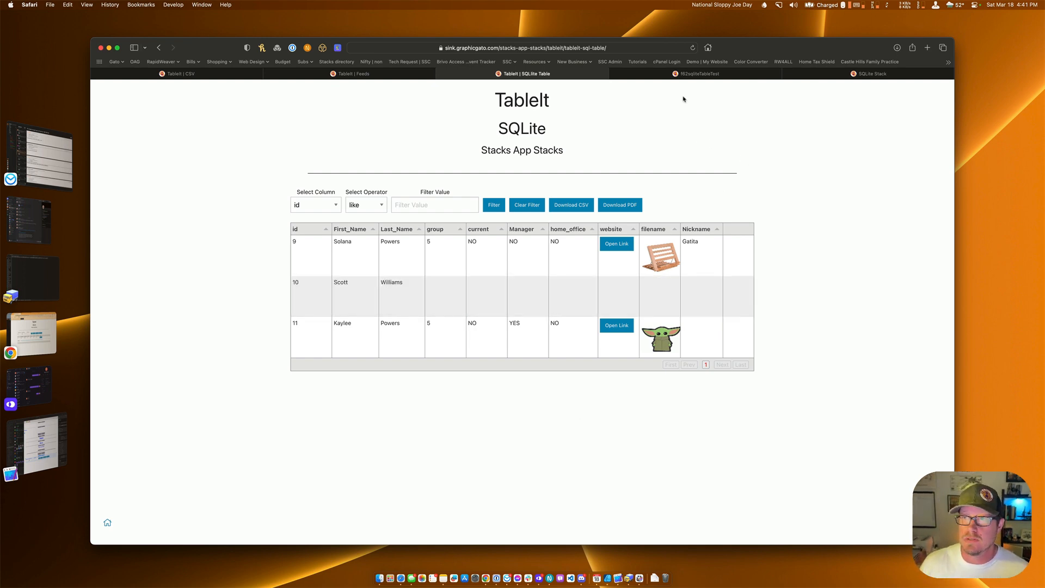
# Step: Examine the F62 SQLite Test form and the People table in SQLiteAdmin, comparing them with the published TableIt SQLite table
pyautogui.click(681, 75)
pyautogui.hotkey('ctrl', 'Tab')
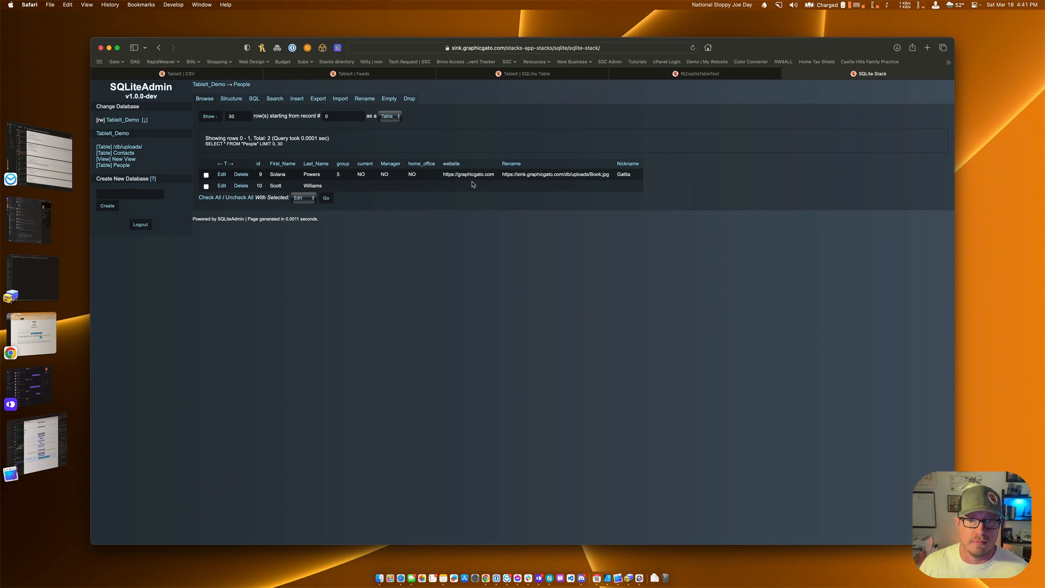
pyautogui.click(668, 74)
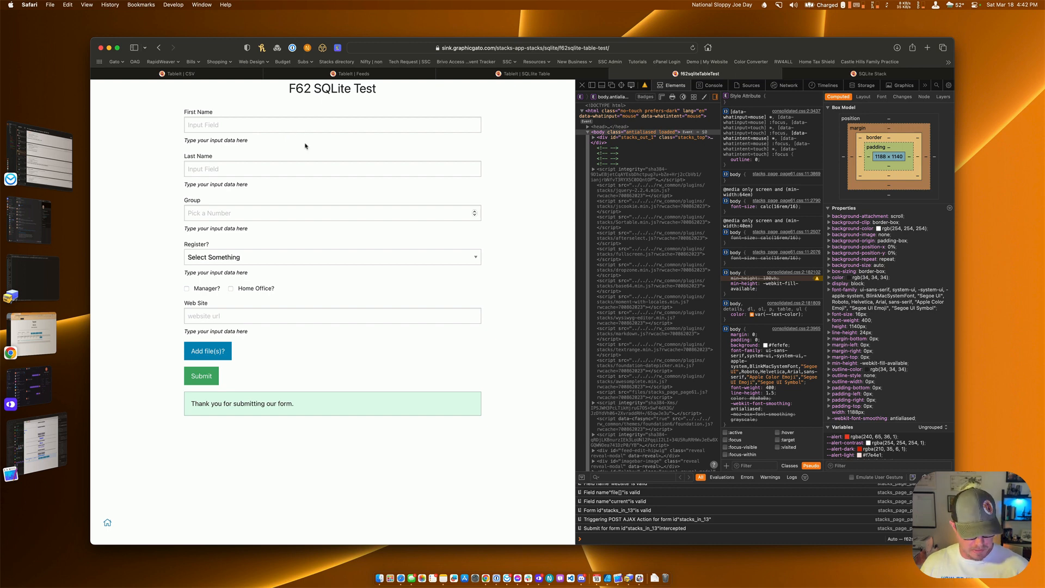
pyautogui.click(298, 125)
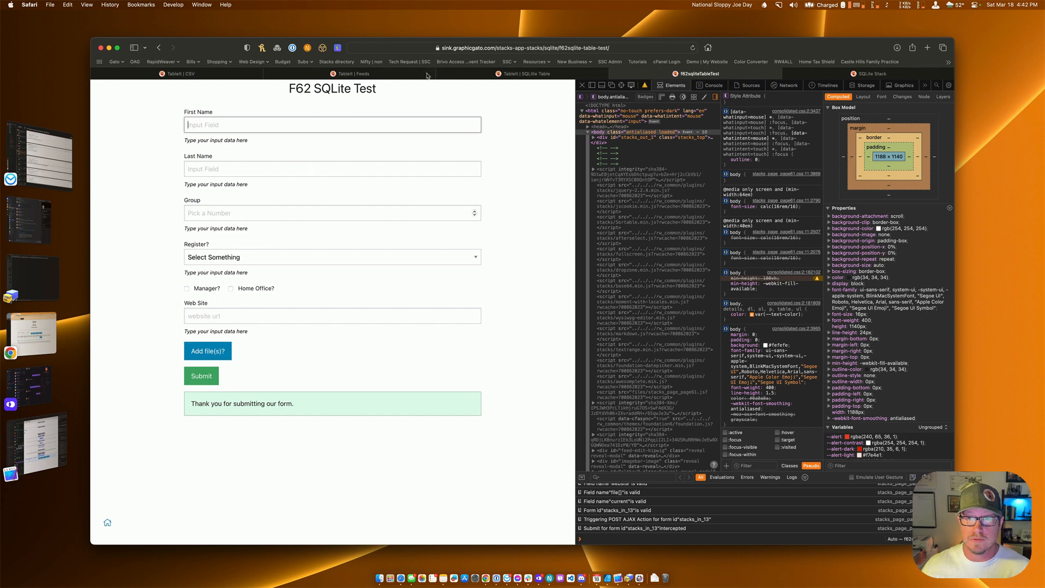
pyautogui.click(492, 75)
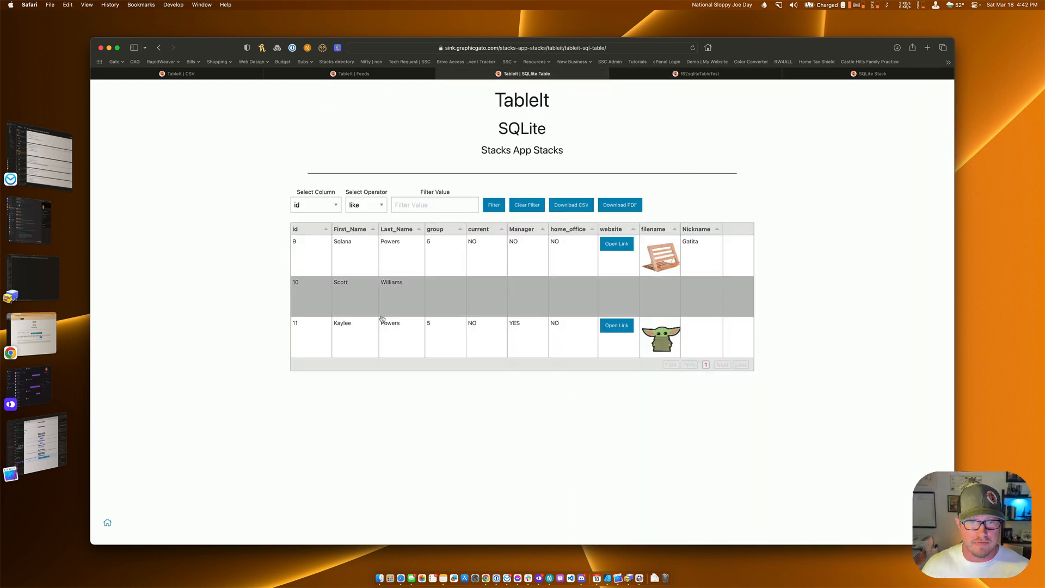
pyautogui.click(828, 75)
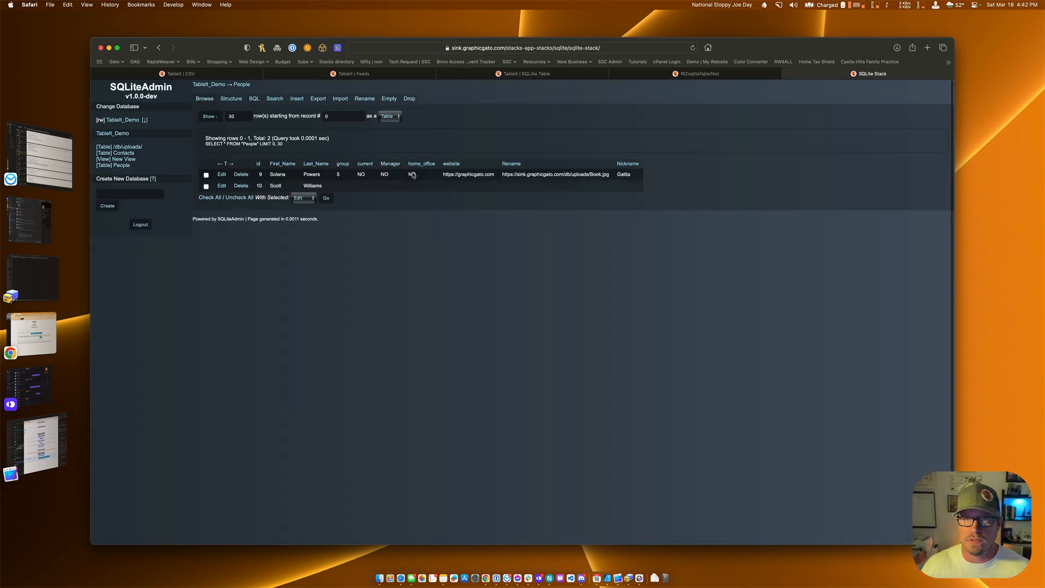
# Step: In the F62 SQLite Test form, enter the person's first and last name and set Group to 2
pyautogui.click(702, 75)
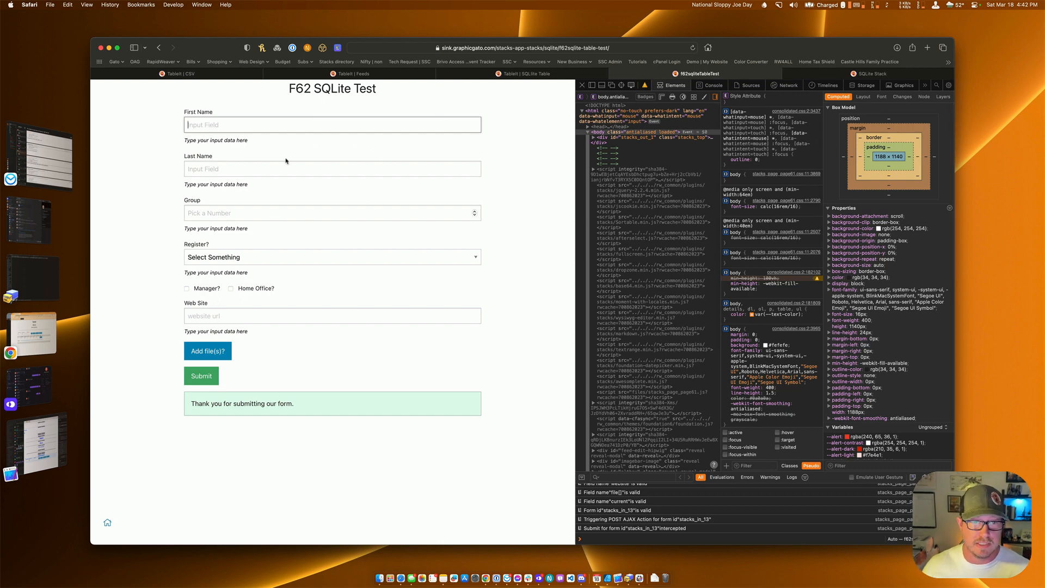
pyautogui.write('Creat')
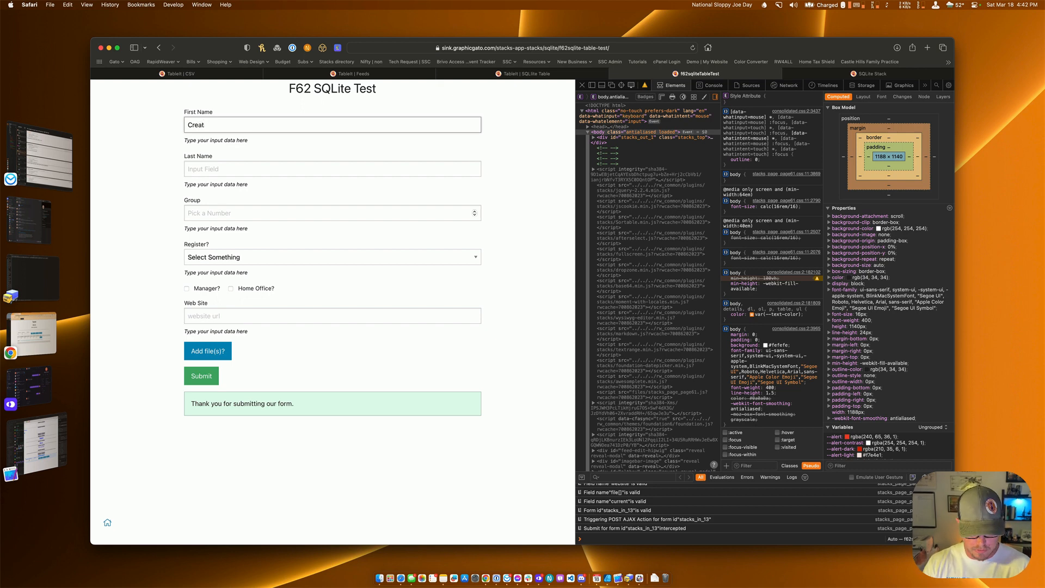
pyautogui.write('eure')
pyautogui.press('Tab')
pyautogui.write('Powe')
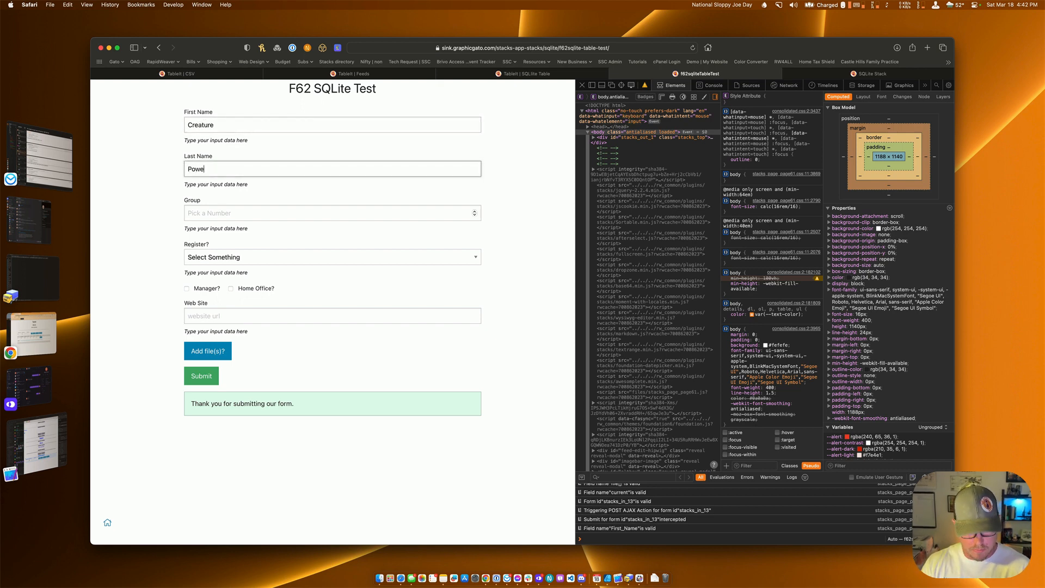
pyautogui.write('rs')
pyautogui.press('Tab')
pyautogui.write('2')
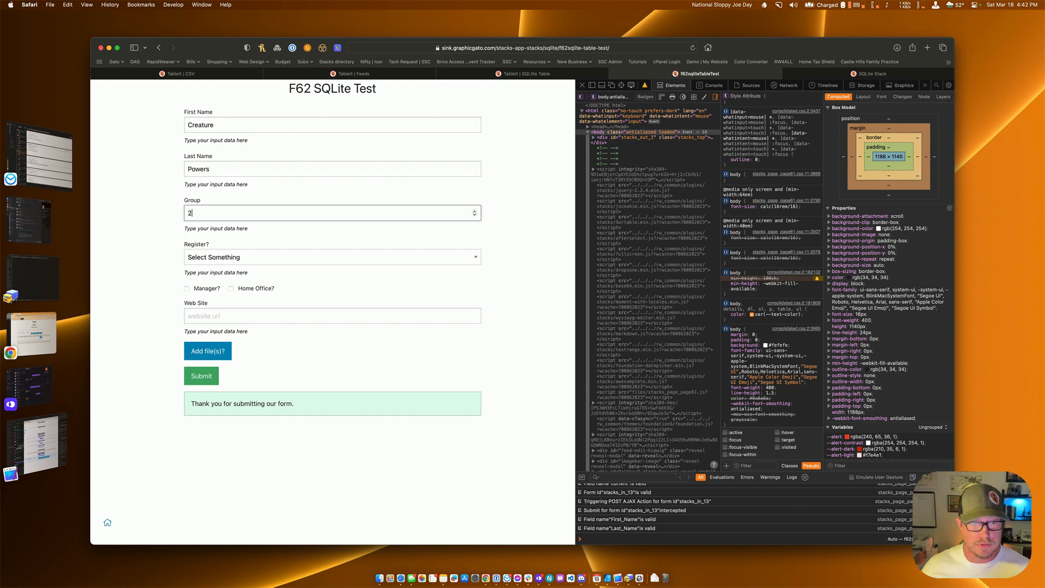
pyautogui.press('Tab')
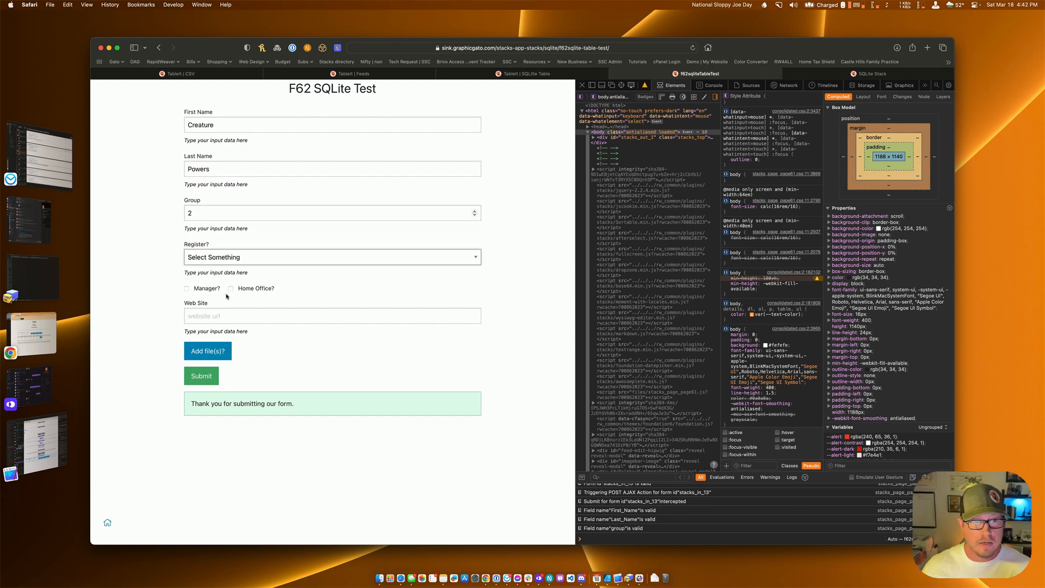
# Step: Set Register to Yes, enable Manager, and enter https:stackappstacks.com as the web site
pyautogui.click(211, 255)
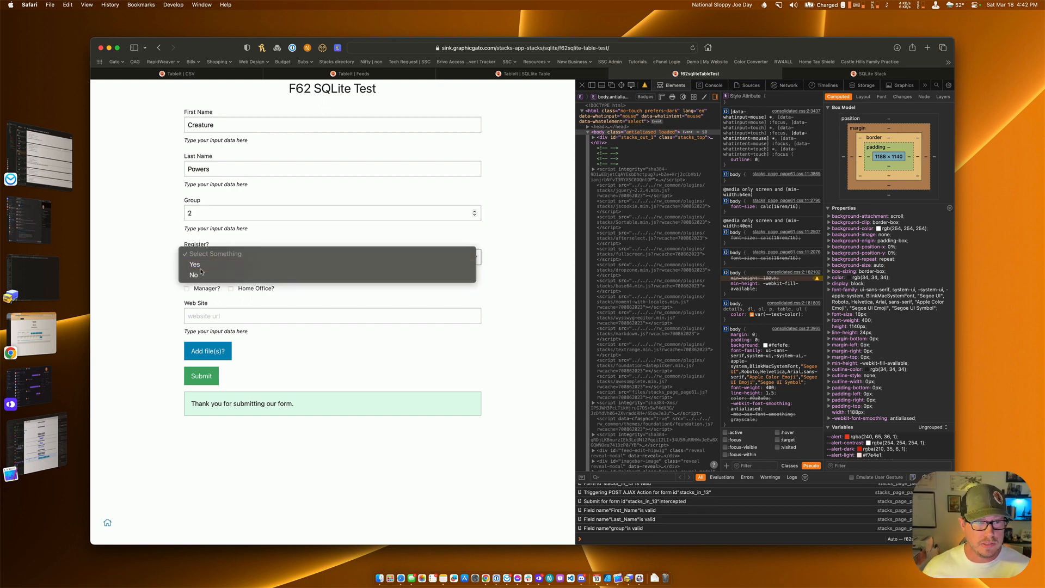
pyautogui.click(203, 271)
pyautogui.click(187, 289)
pyautogui.click(199, 315)
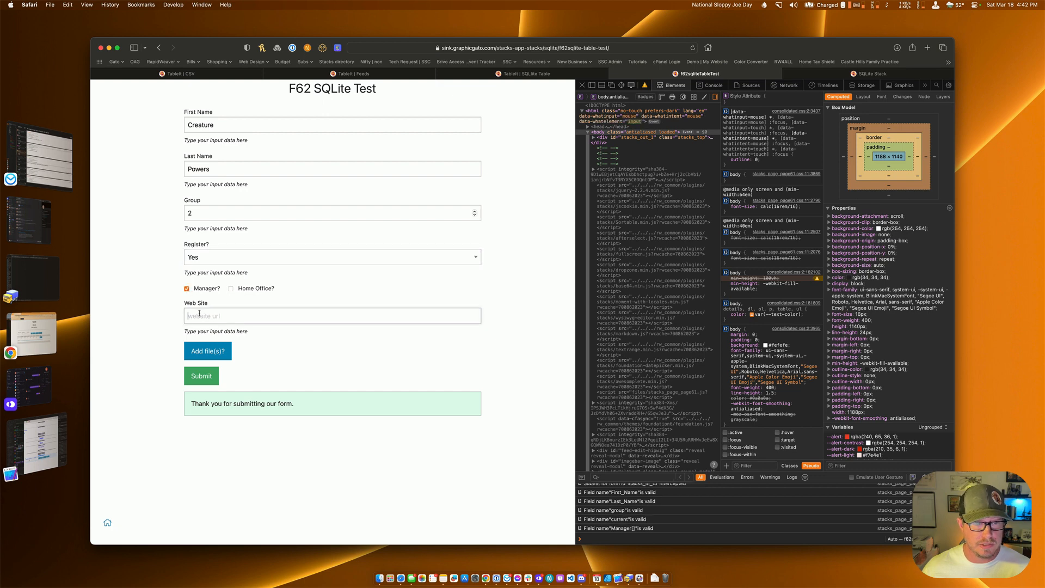
pyautogui.write('htt')
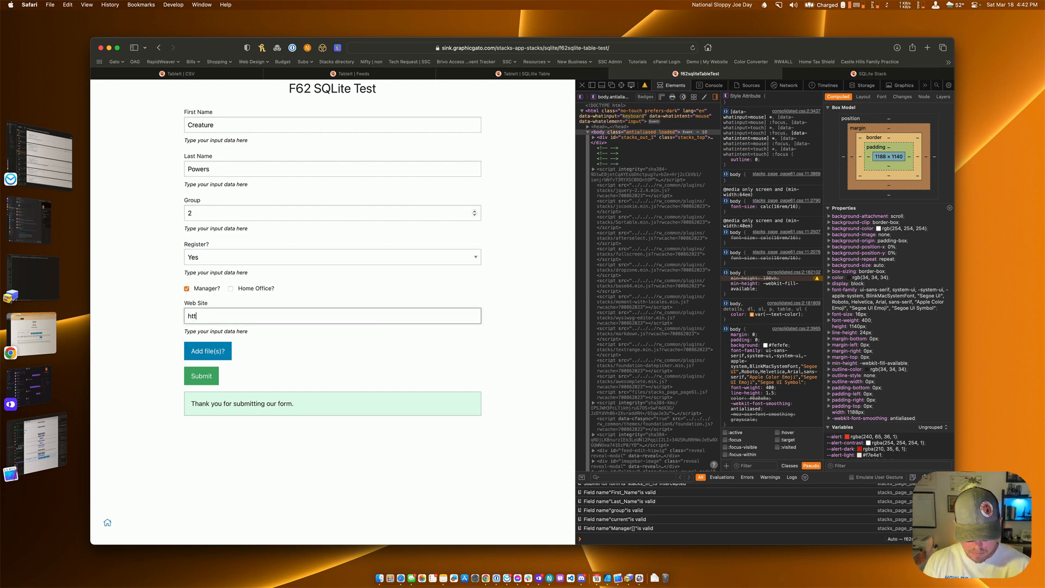
pyautogui.write('ps:stac')
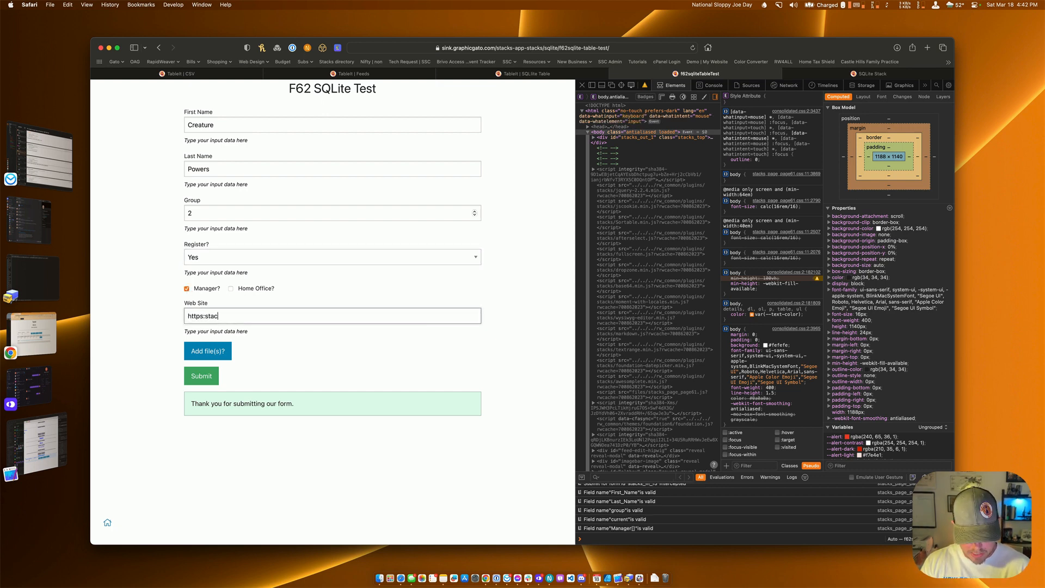
pyautogui.write('kappsta')
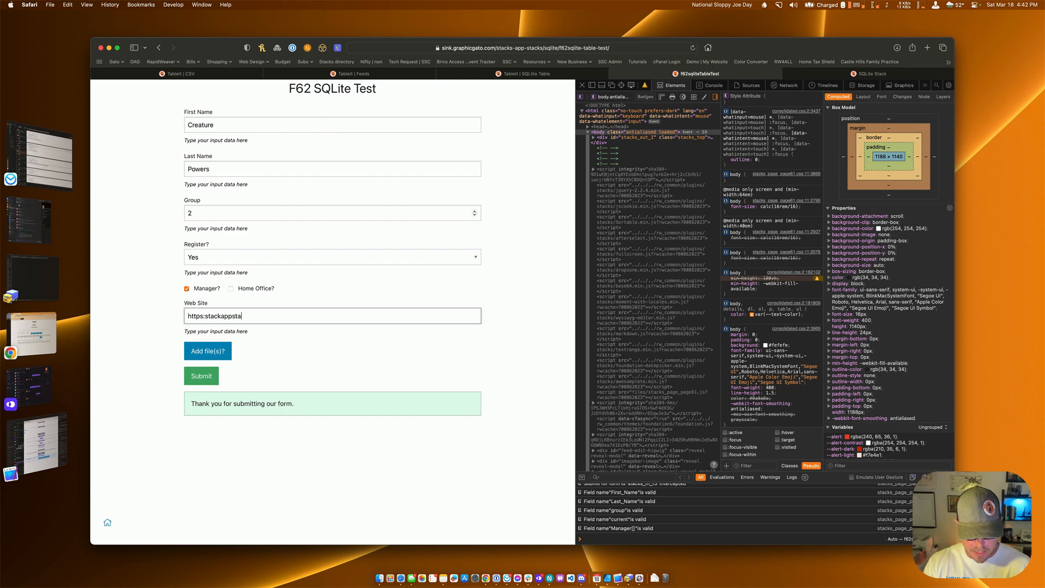
pyautogui.write('cks.com')
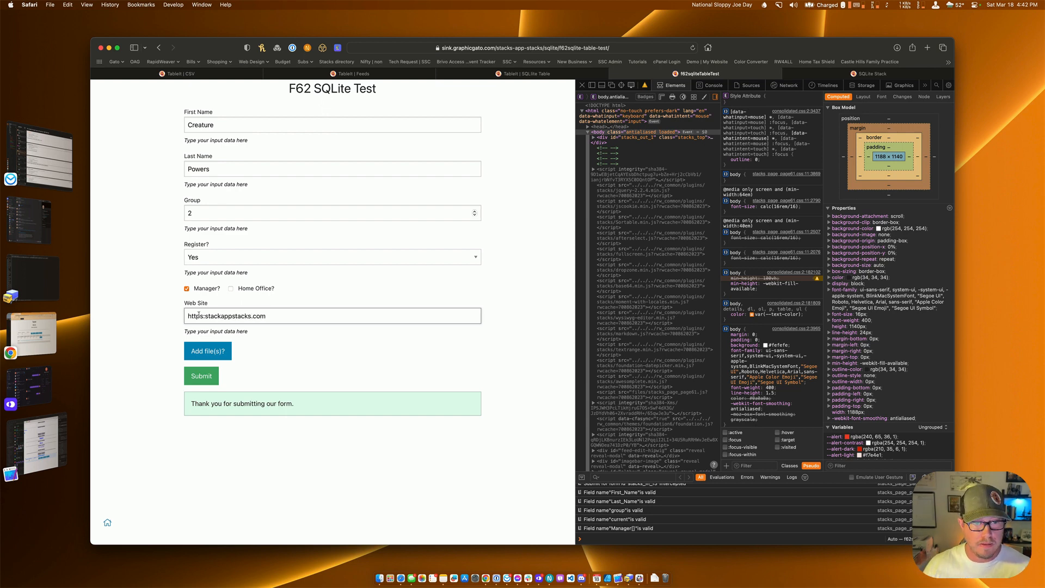
# Step: Attach the food truck photo whose name starts with 45013093 from Downloads and submit the form
pyautogui.click(207, 352)
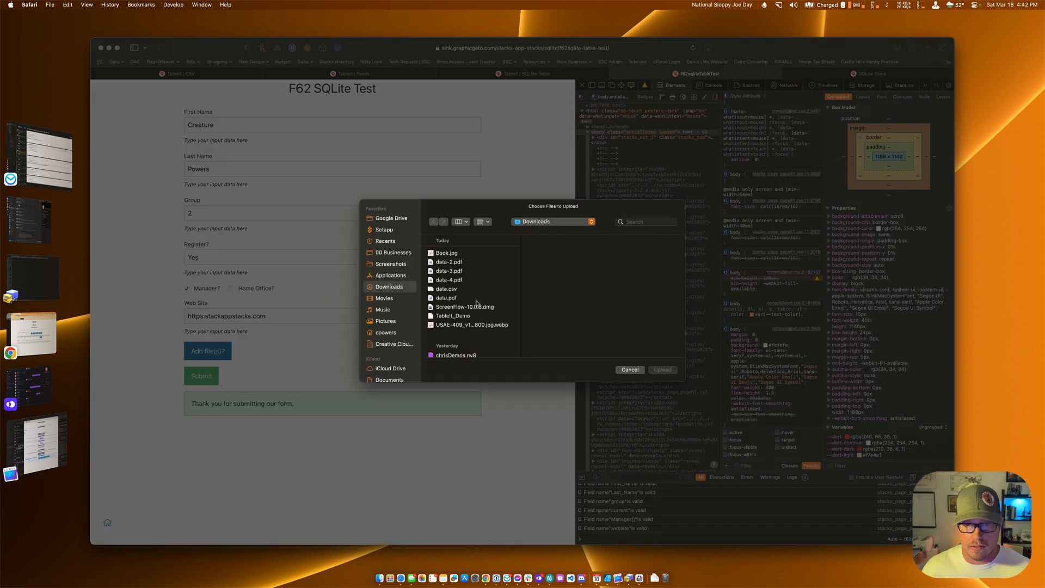
pyautogui.scroll(-10, 477, 305)
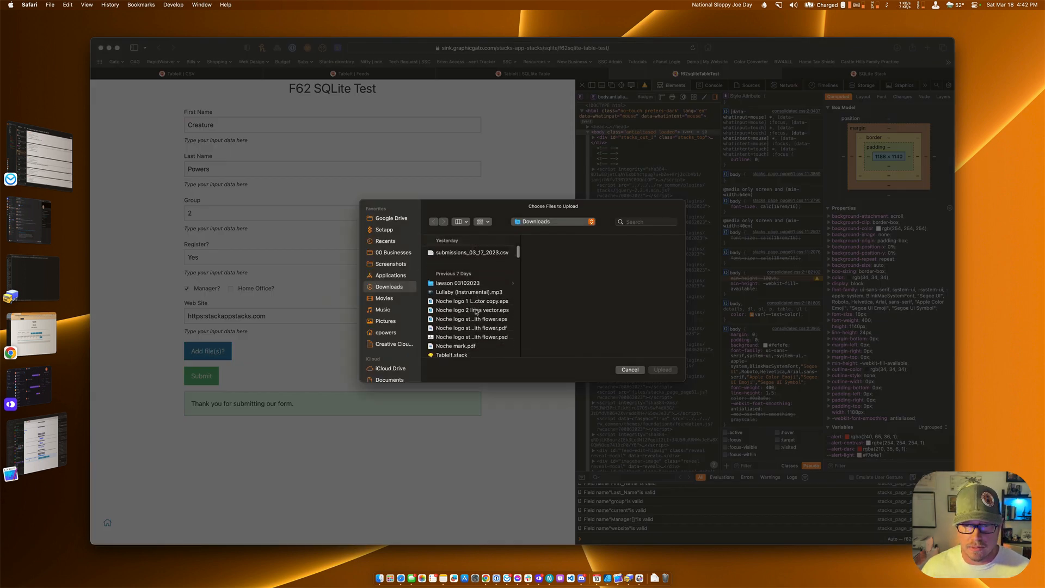
pyautogui.scroll(-10, 477, 311)
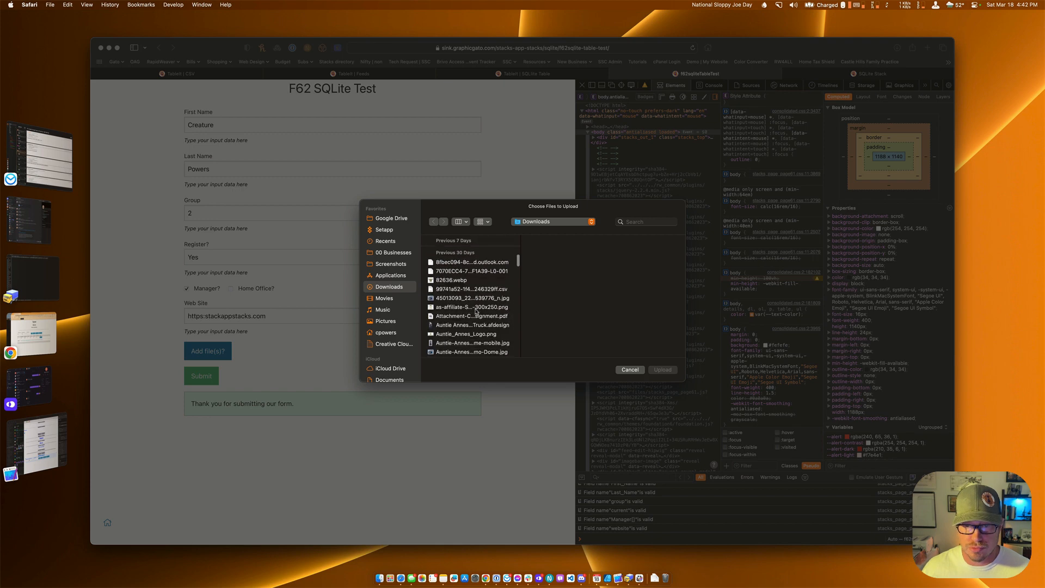
pyautogui.click(473, 298)
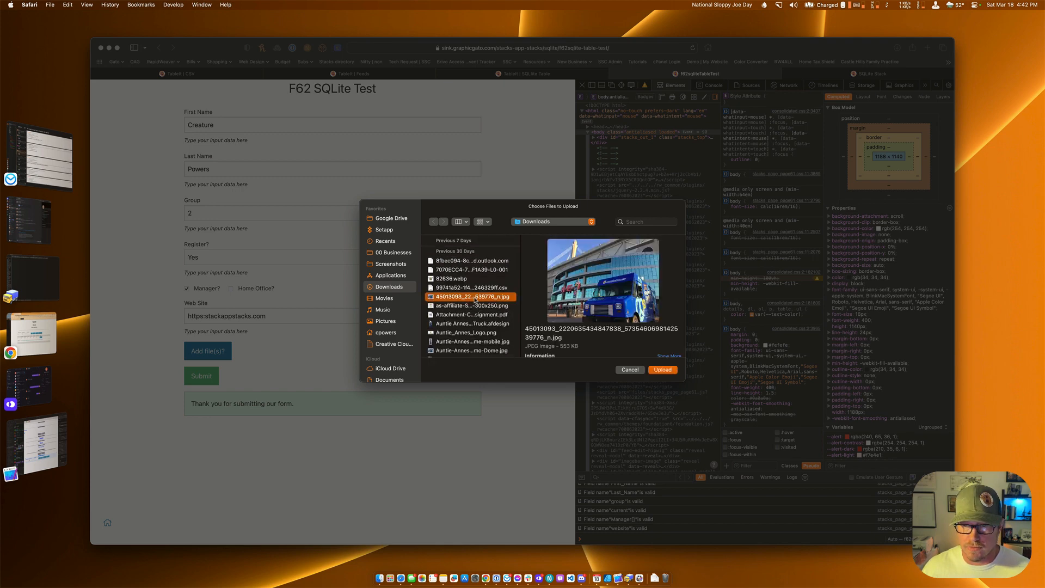
pyautogui.click(664, 370)
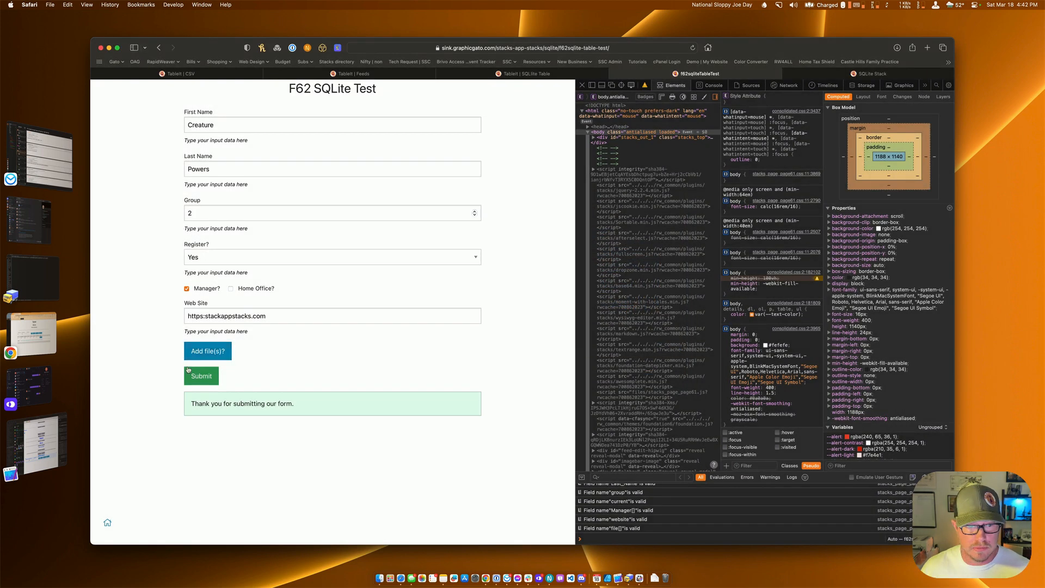
pyautogui.click(219, 377)
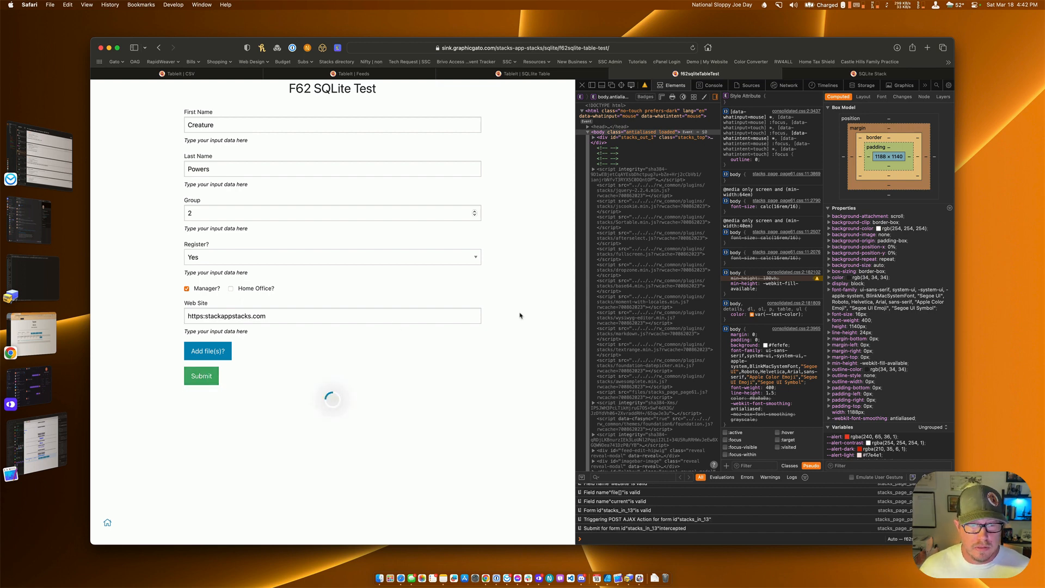
# Step: Reload the published TableIt SQLite table to check the newly submitted record
pyautogui.click(493, 76)
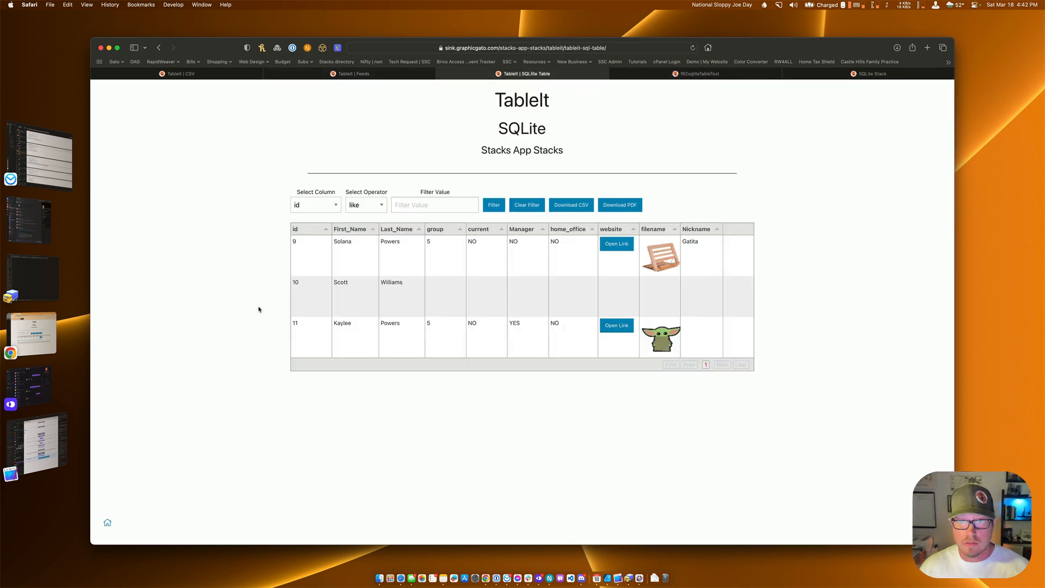
pyautogui.press('super+r')
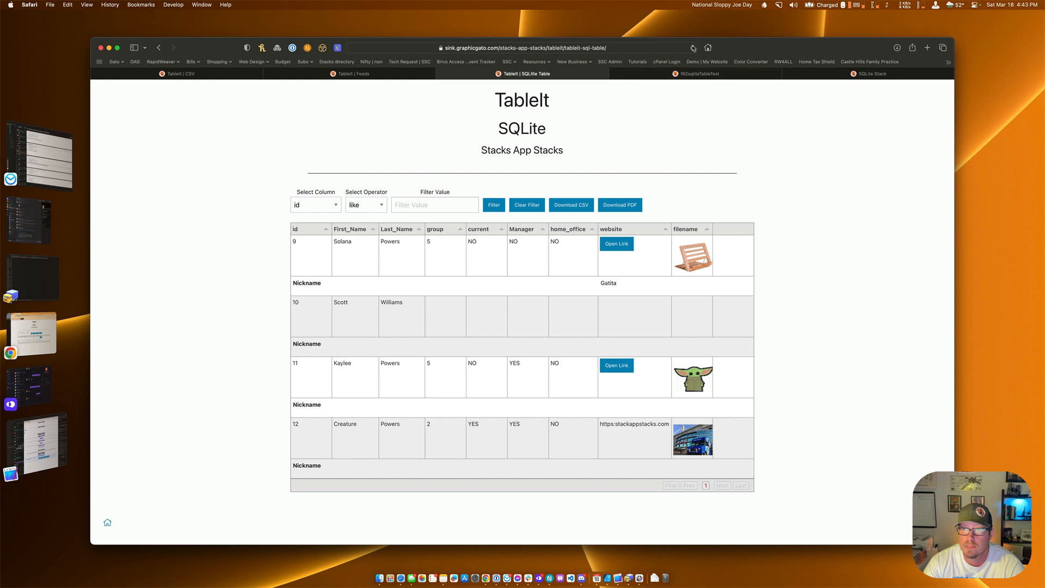
pyautogui.press('super+r')
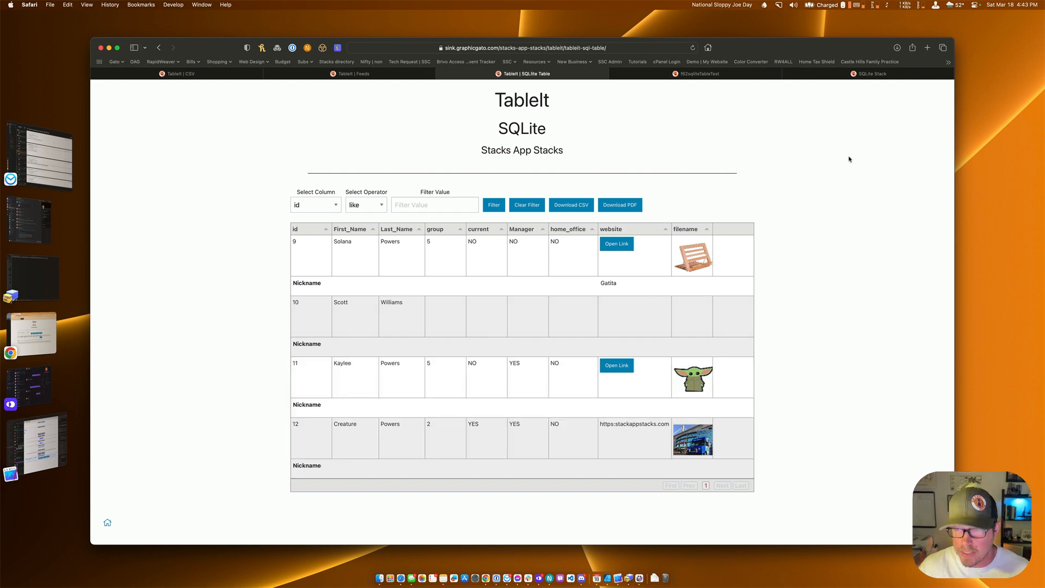
pyautogui.click(824, 75)
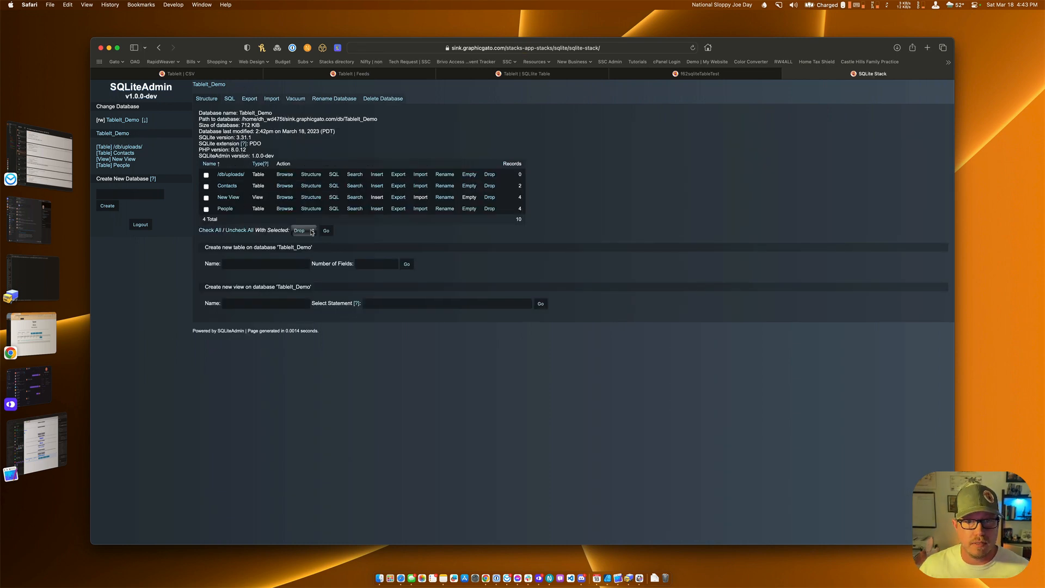
pyautogui.click(118, 165)
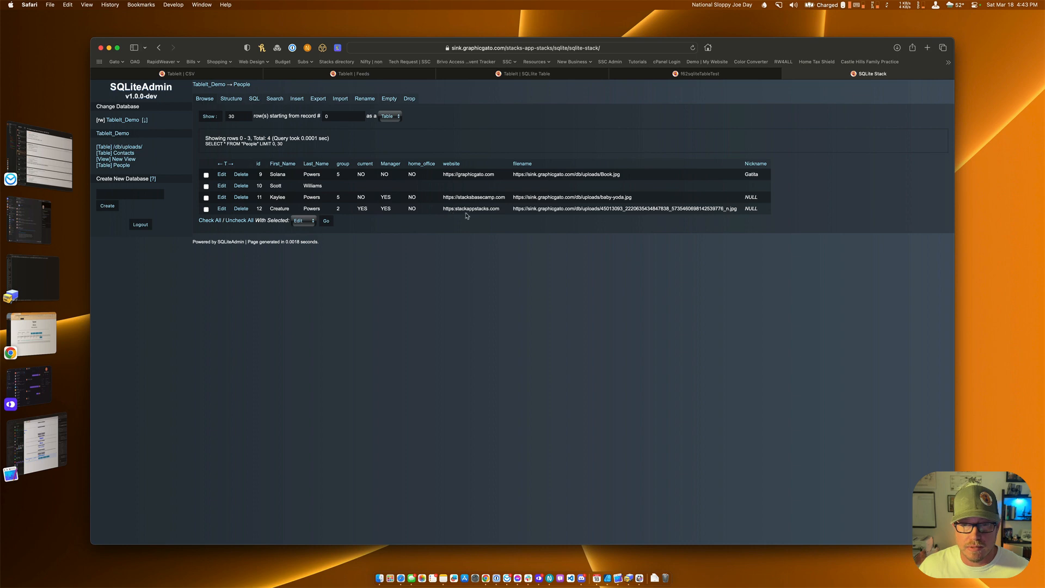
pyautogui.click(221, 208)
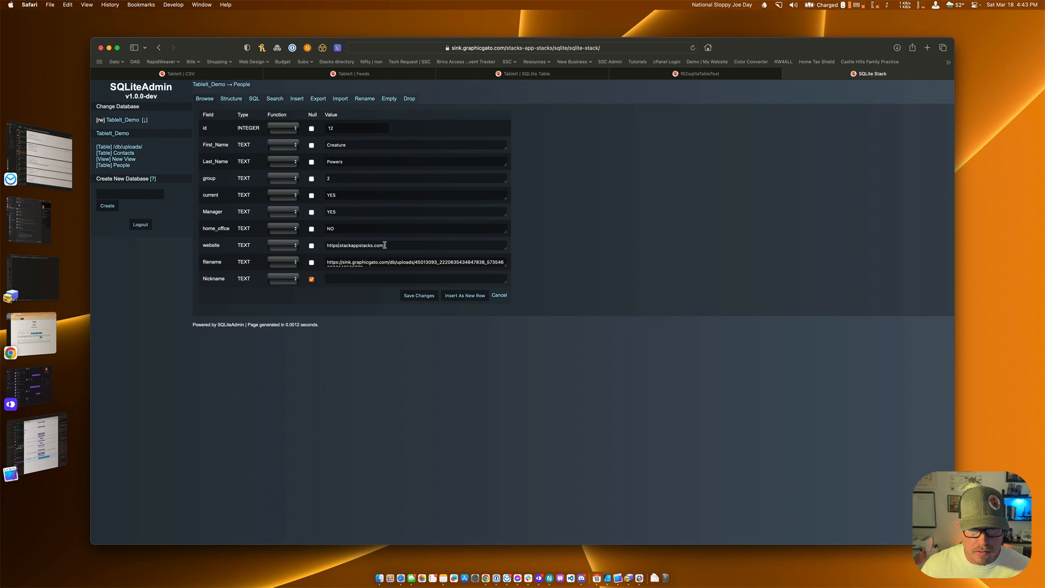
pyautogui.write('//')
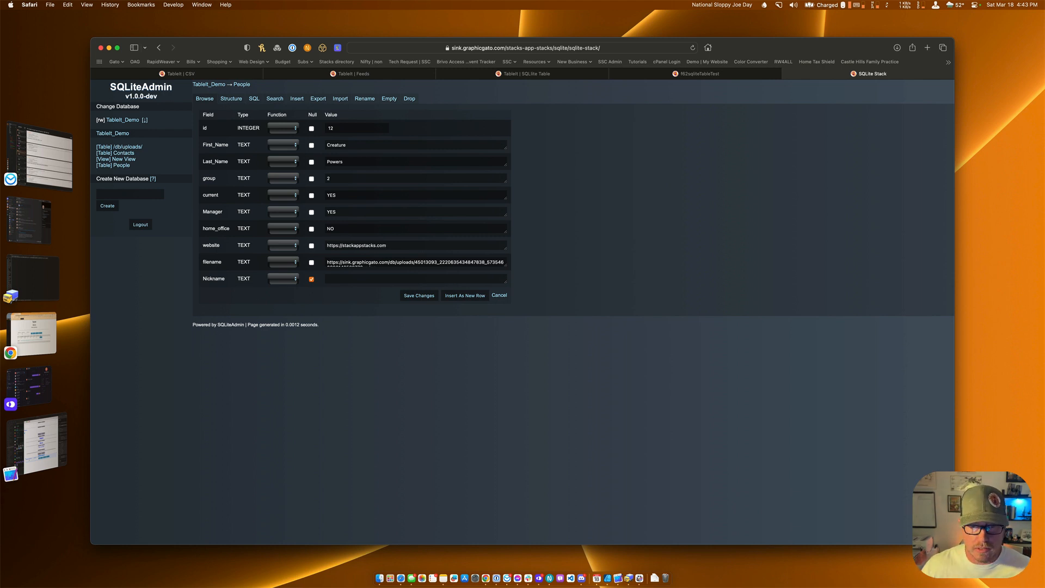
pyautogui.click(424, 297)
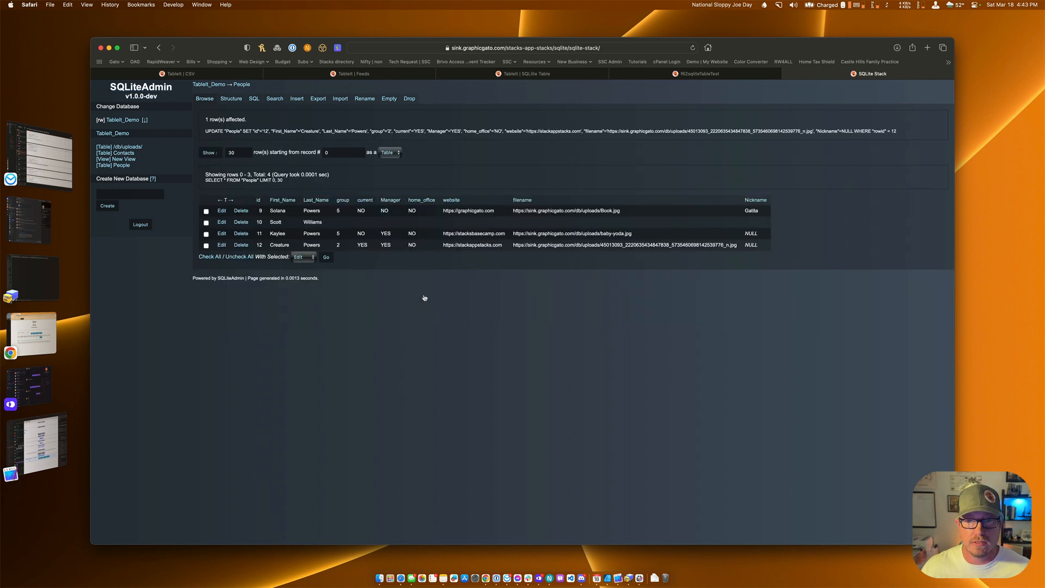
# Step: Reload the published SQLite table, move the website column directly before Manager, and view the available filter columns
pyautogui.press('super+3')
pyautogui.press('super+r')
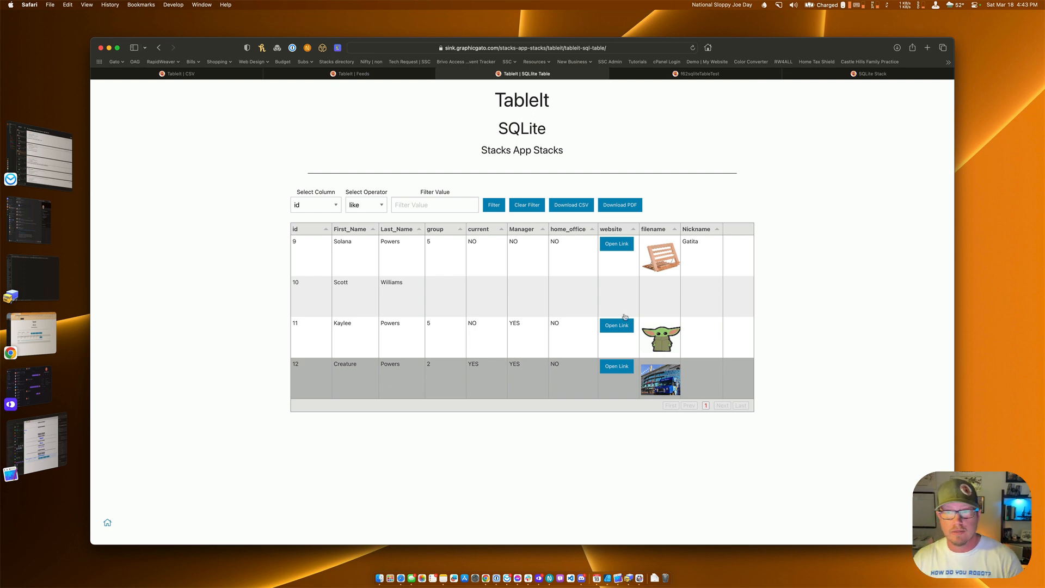
pyautogui.moveTo(613, 231); pyautogui.dragTo(508, 233)
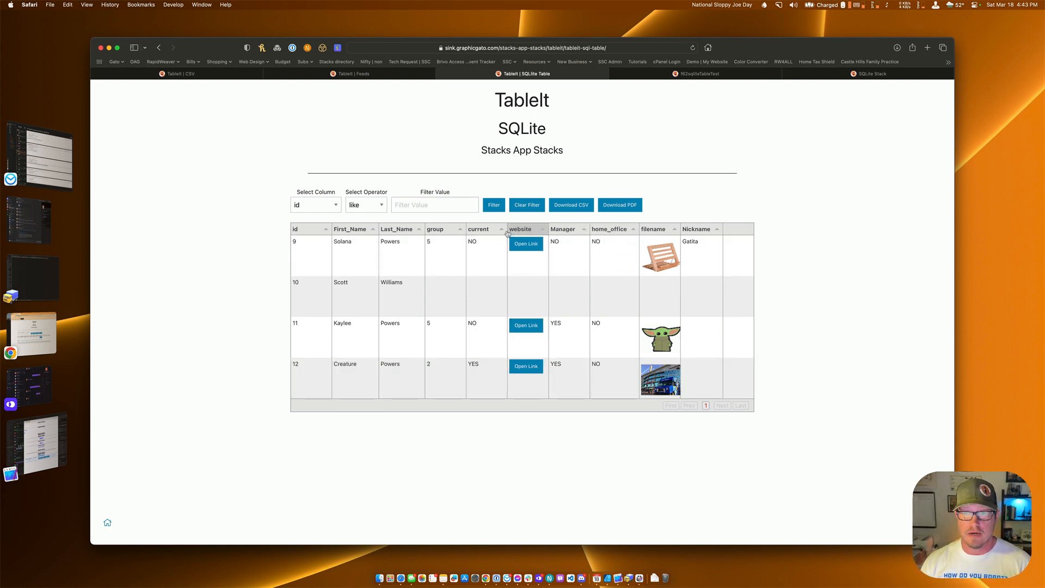
pyautogui.click(313, 206)
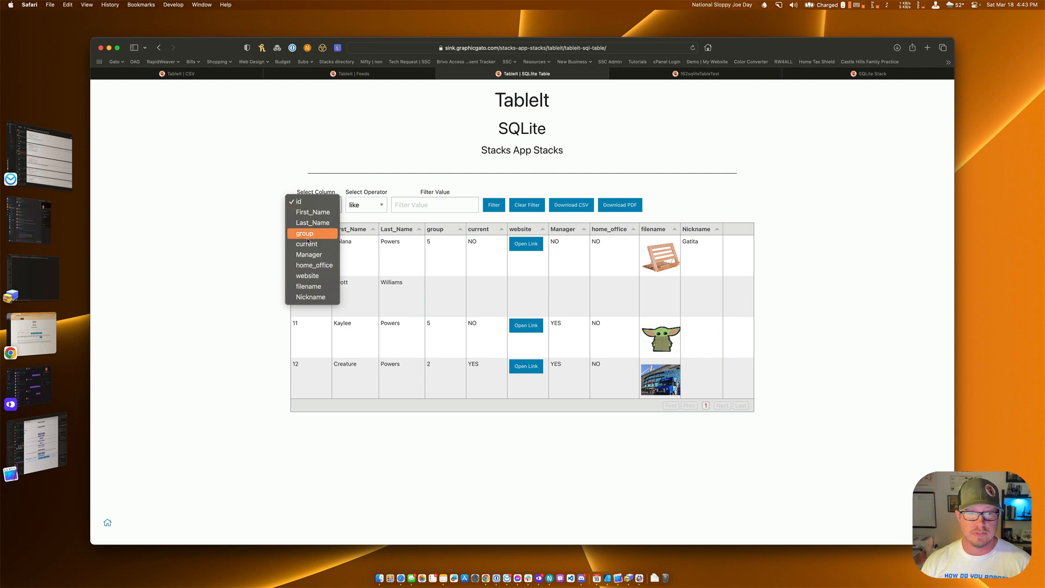
pyautogui.click(246, 274)
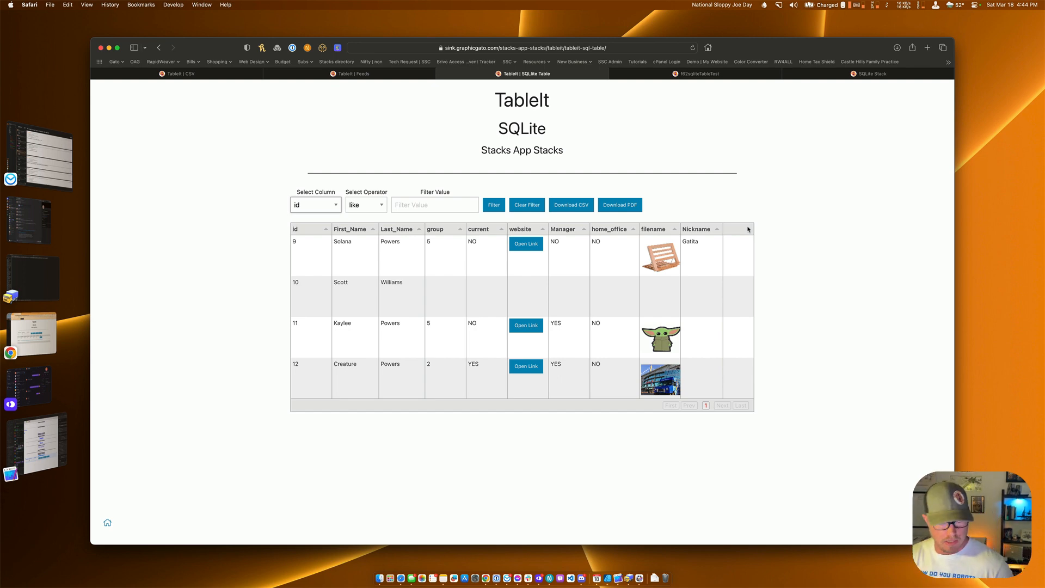
# Step: Open stacksappstacks.com in a new tab and go to its Store page
pyautogui.press('super+t')
pyautogui.write('sta')
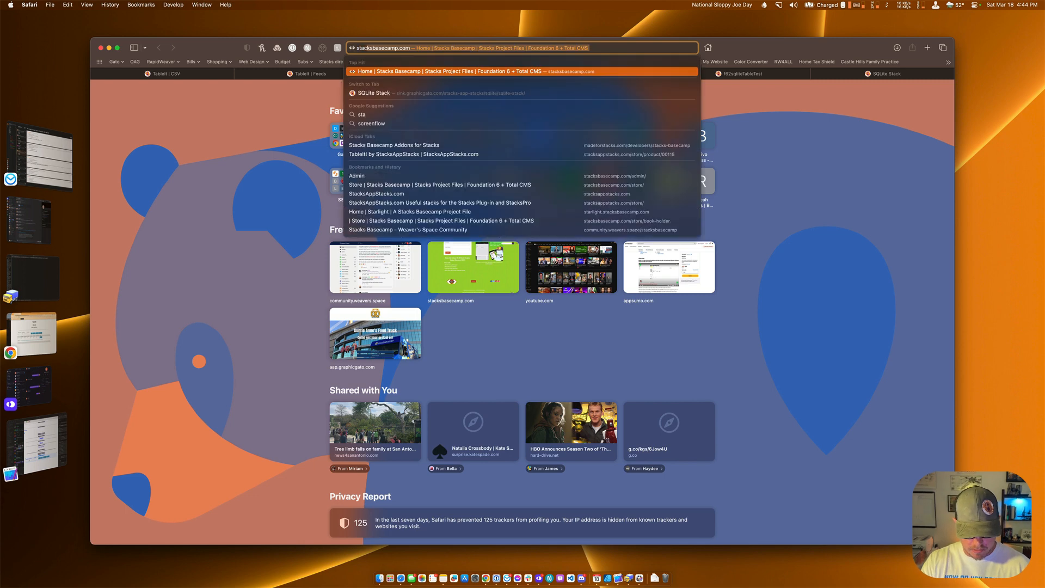
pyautogui.write('cksappstacks')
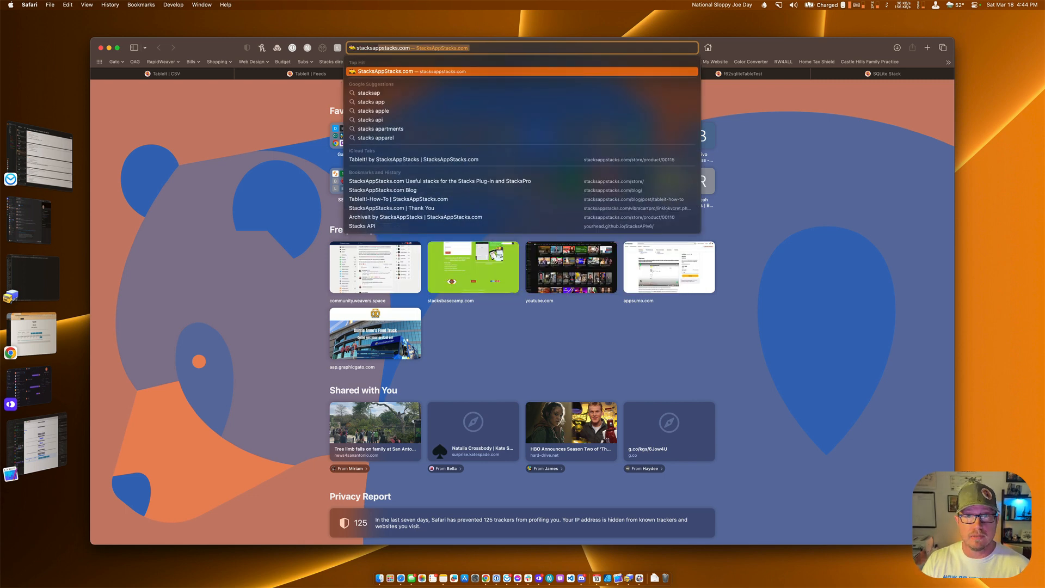
pyautogui.press('Return')
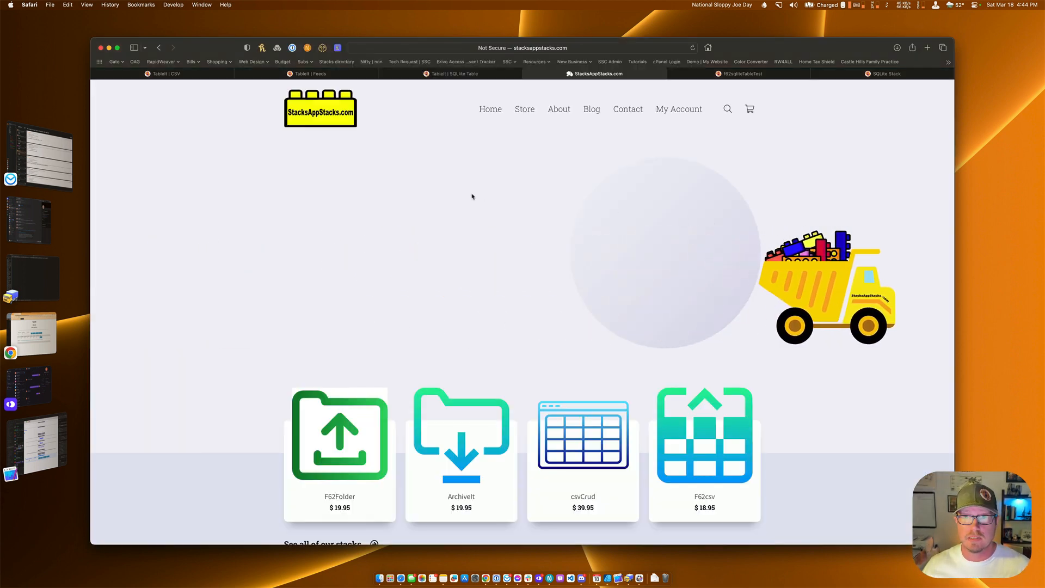
pyautogui.click(519, 110)
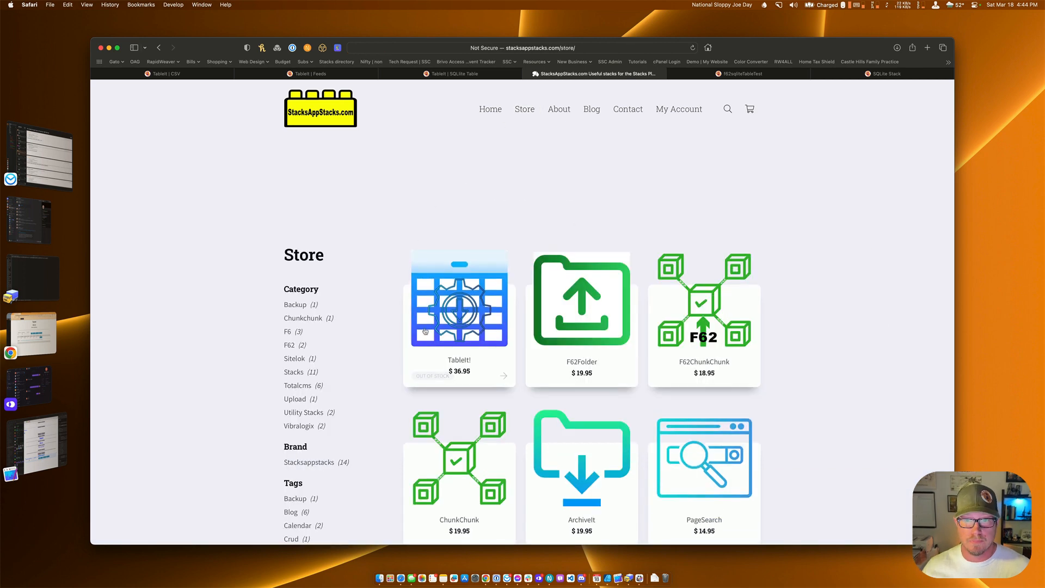